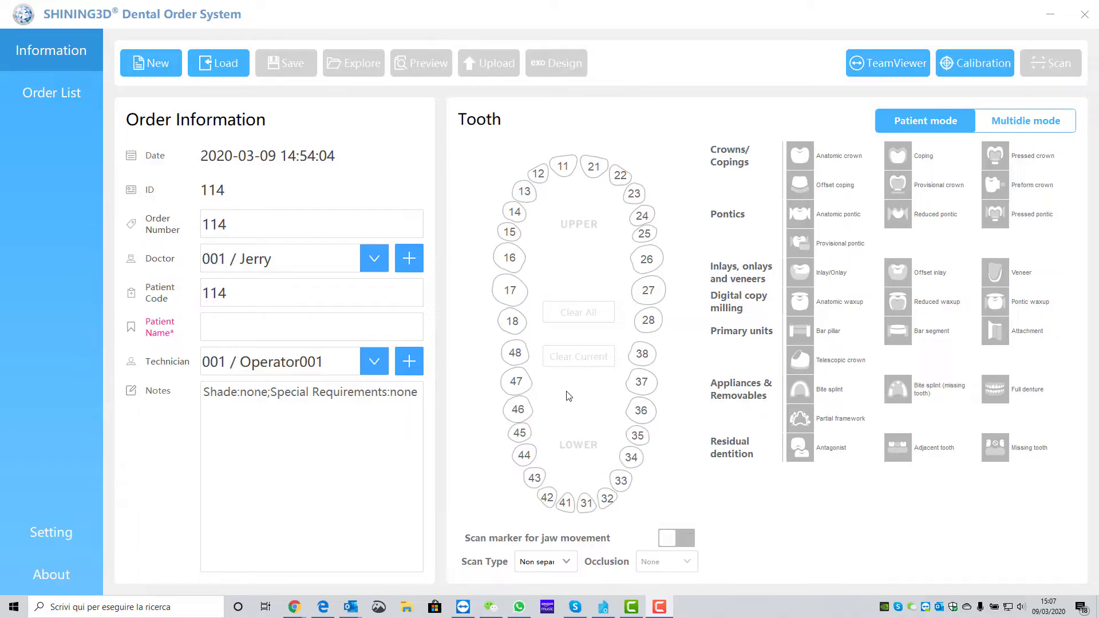
Mark teeth 42, 43, 44 and 45 as anatomic crowns and choose the scan type.
{"action": "left_click", "coordinate": [547, 499]}
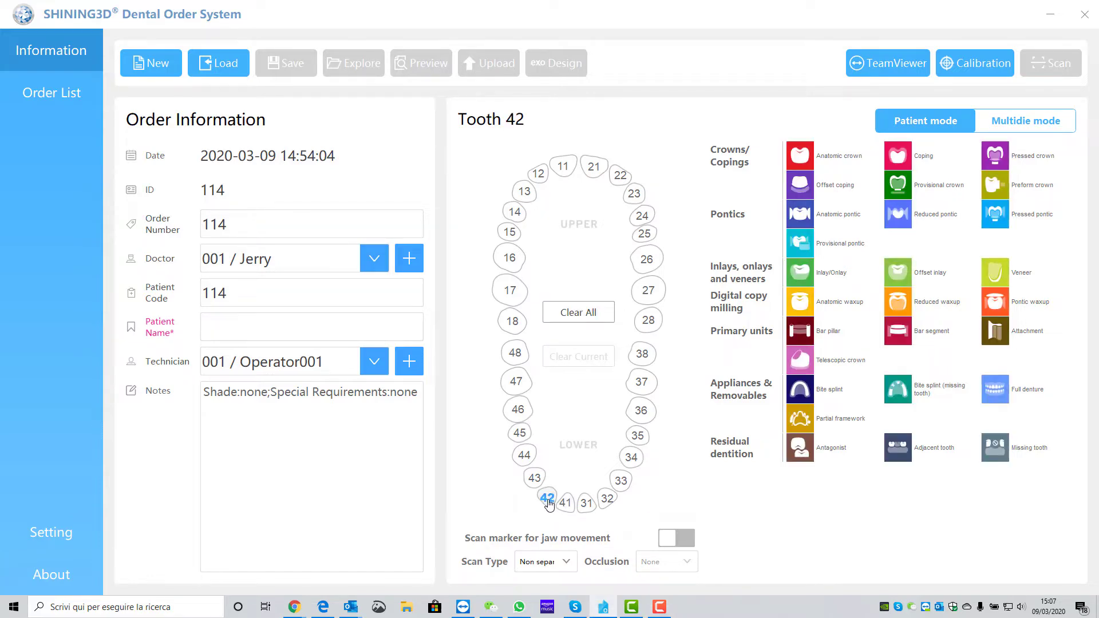
{"action": "left_click", "coordinate": [832, 165]}
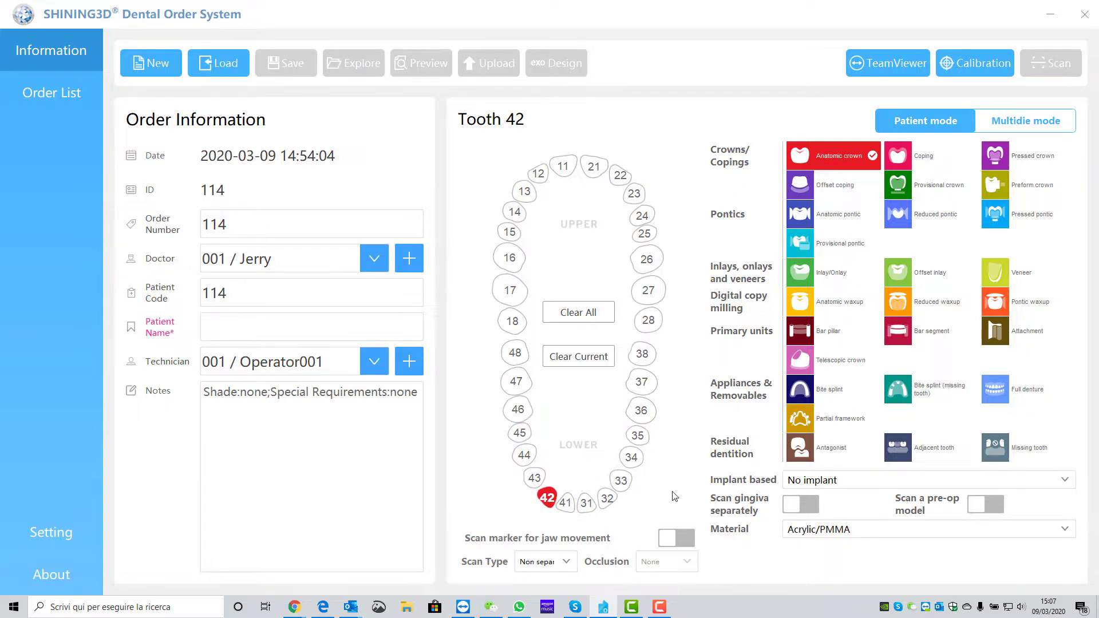
{"action": "left_click", "coordinate": [536, 479]}
{"action": "left_click", "coordinate": [528, 458]}
{"action": "left_click", "coordinate": [521, 435]}
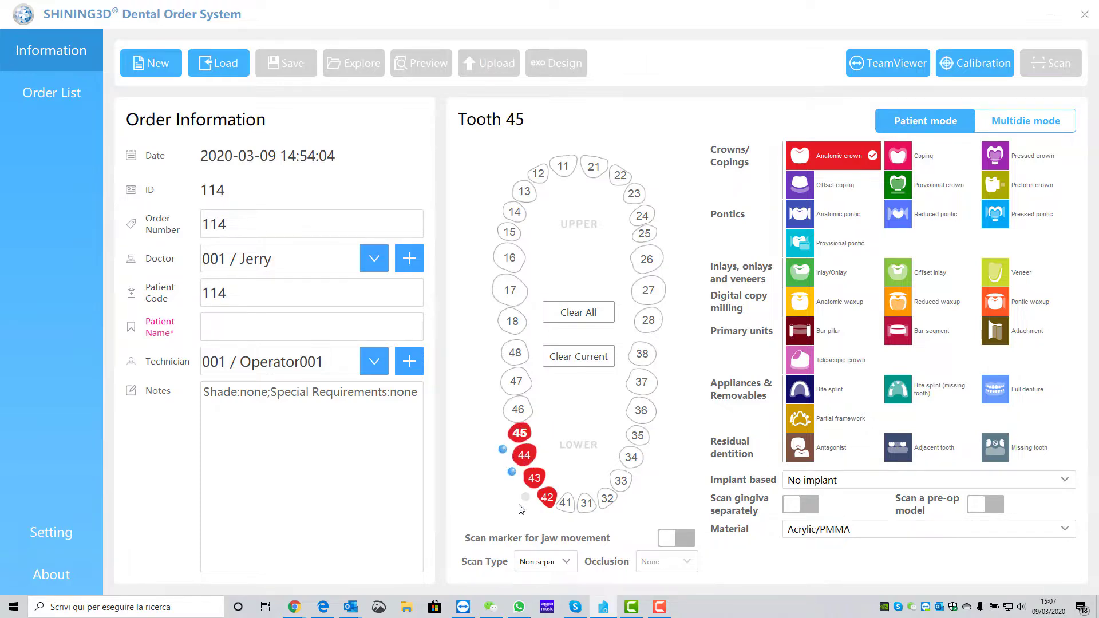
{"action": "left_click", "coordinate": [568, 567]}
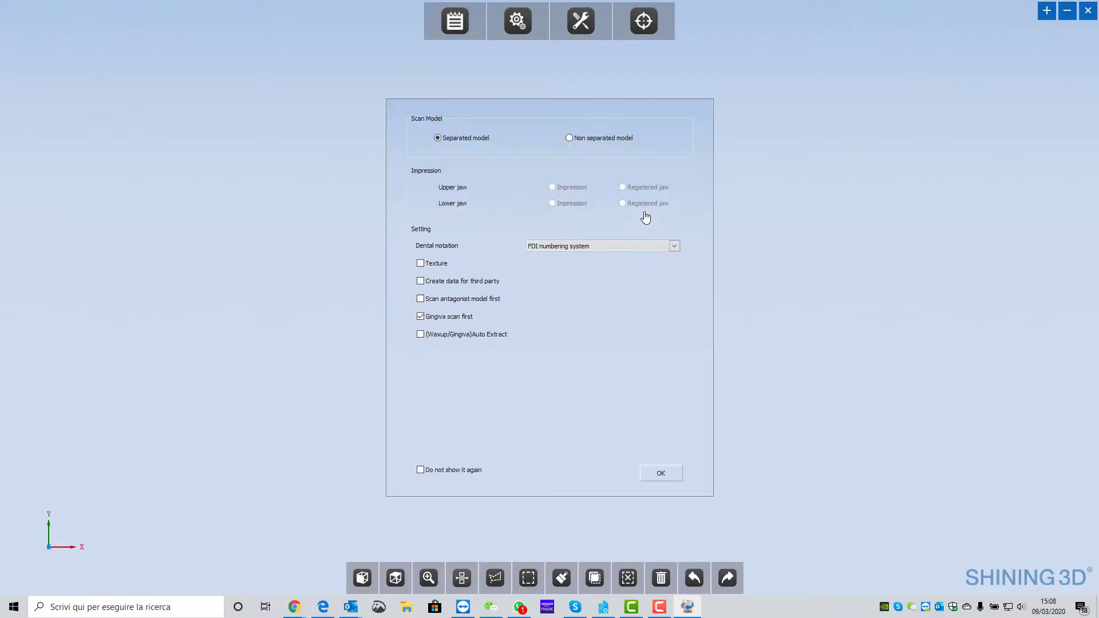
Set a non-separated lower-jaw model, auto-adjust exposure, and start the lower-jaw scan.
{"action": "left_click", "coordinate": [614, 141]}
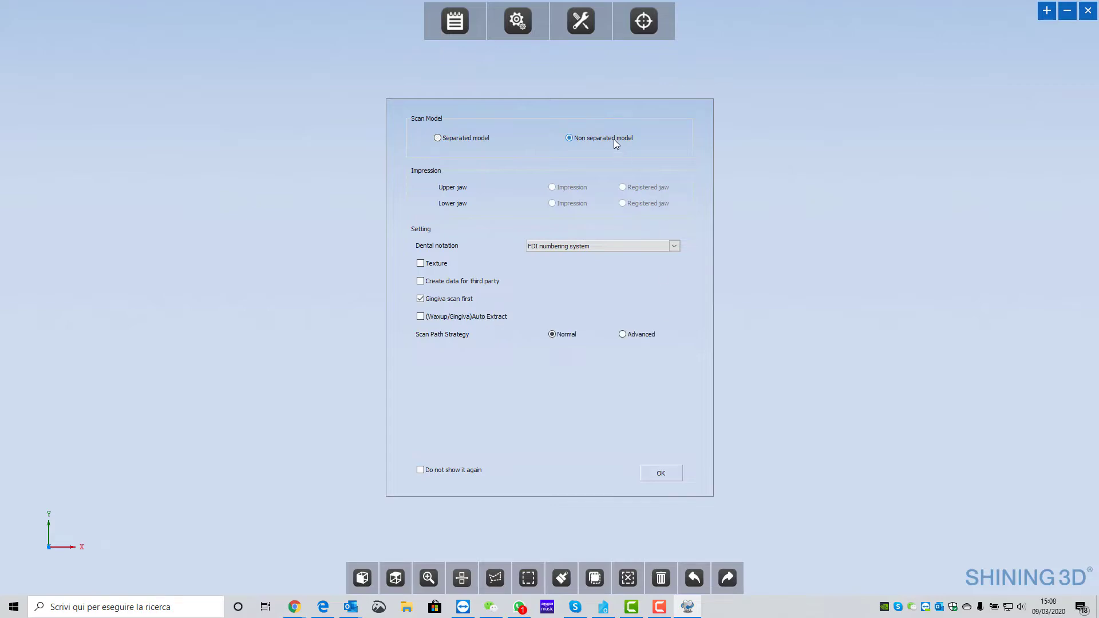
{"action": "left_click", "coordinate": [661, 474]}
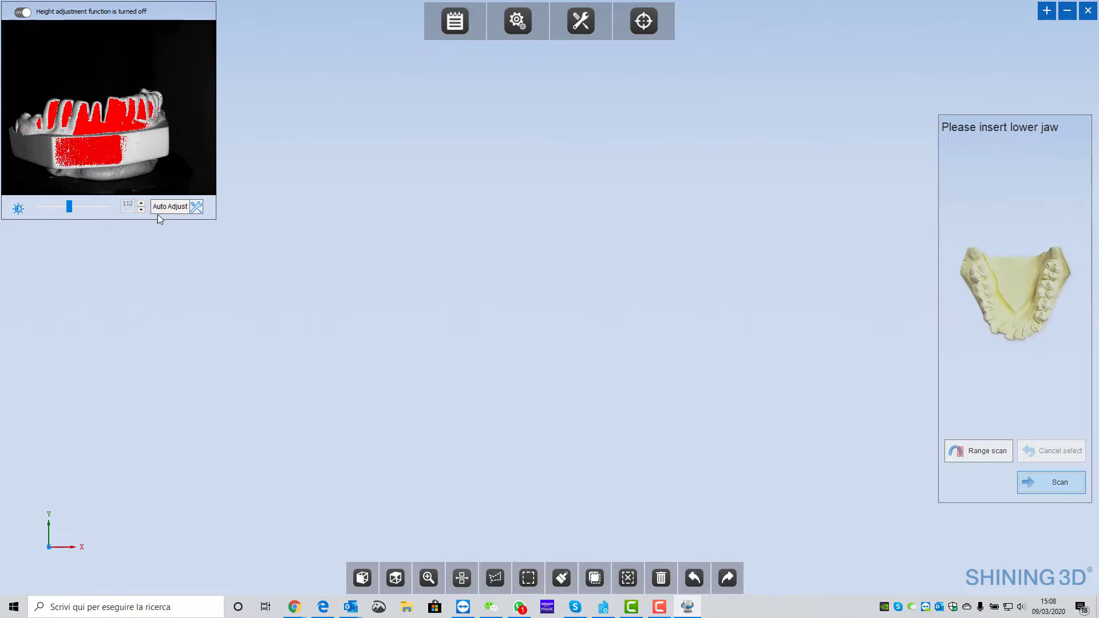
{"action": "left_click", "coordinate": [165, 205]}
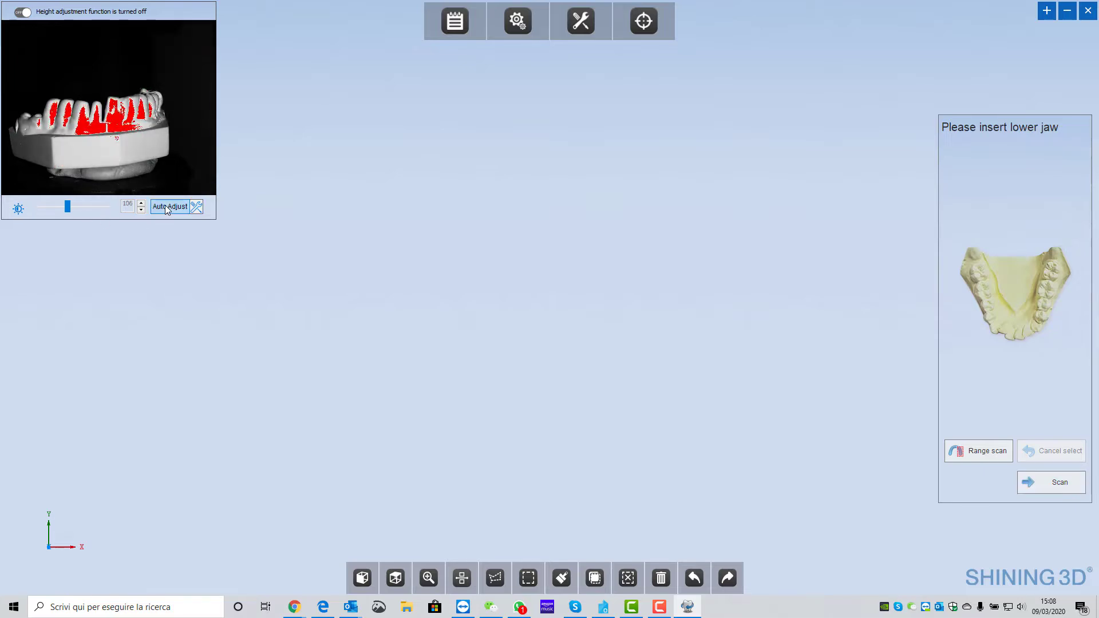
{"action": "left_click", "coordinate": [1045, 481]}
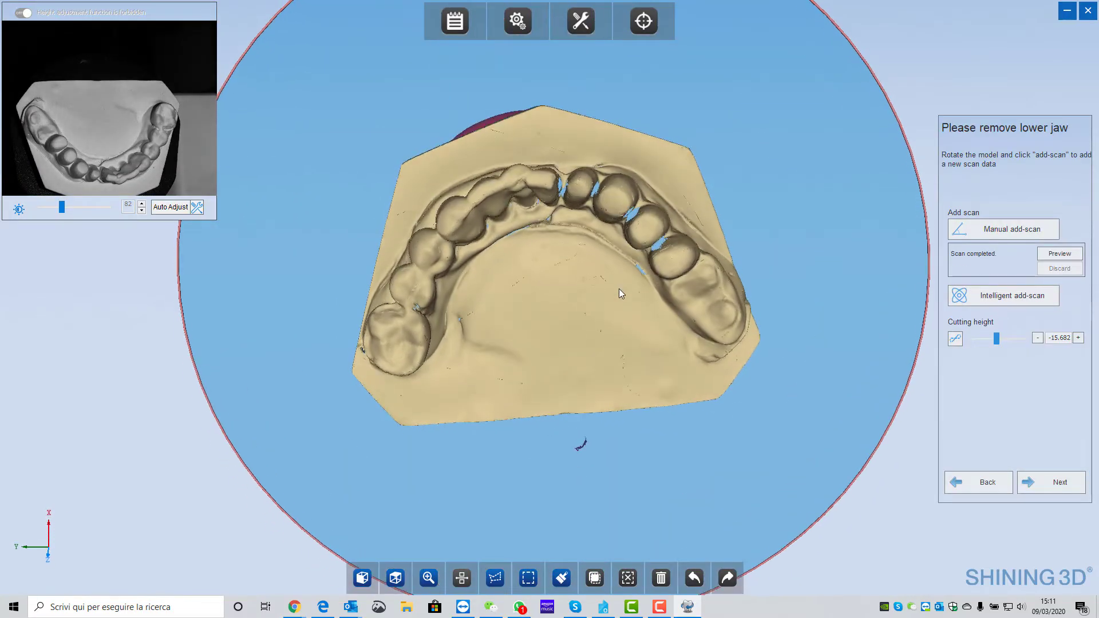
Start an intelligent add-scan once the lower-jaw base scan finishes.
{"action": "left_click", "coordinate": [1003, 296]}
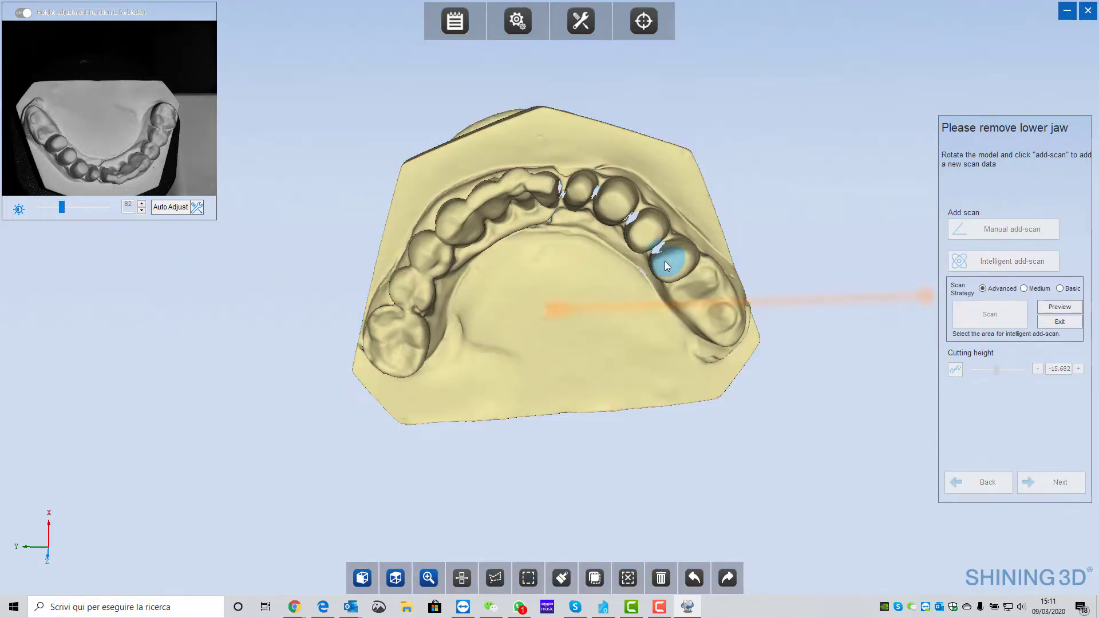
Mark the right-side tooth gaps in red for rescanning.
{"action": "left_click", "coordinate": [654, 239]}
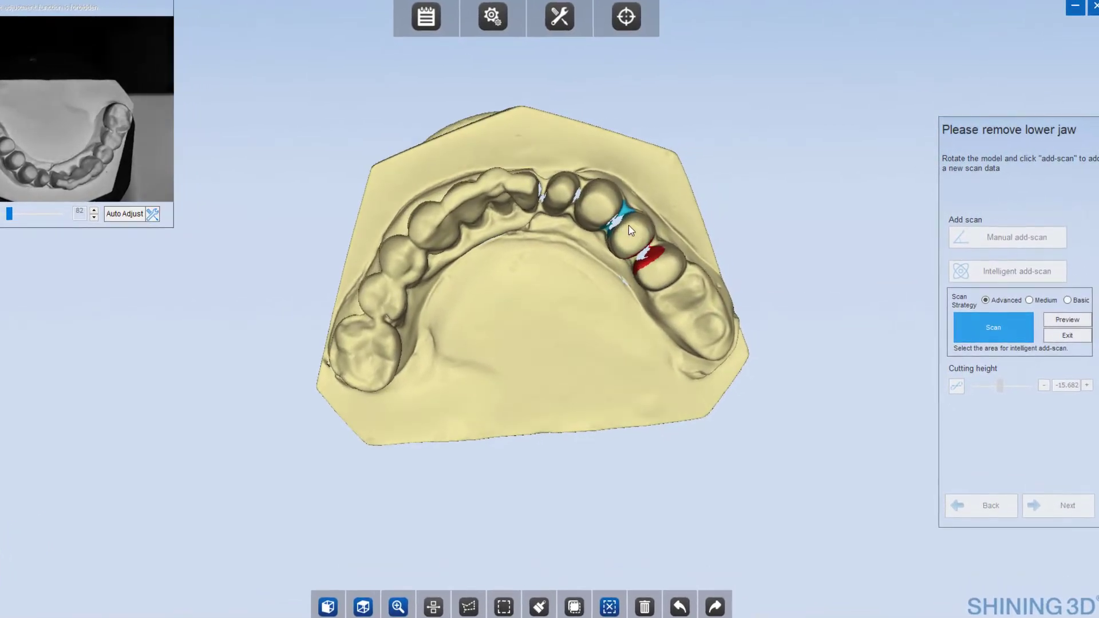
{"action": "left_click", "coordinate": [616, 212]}
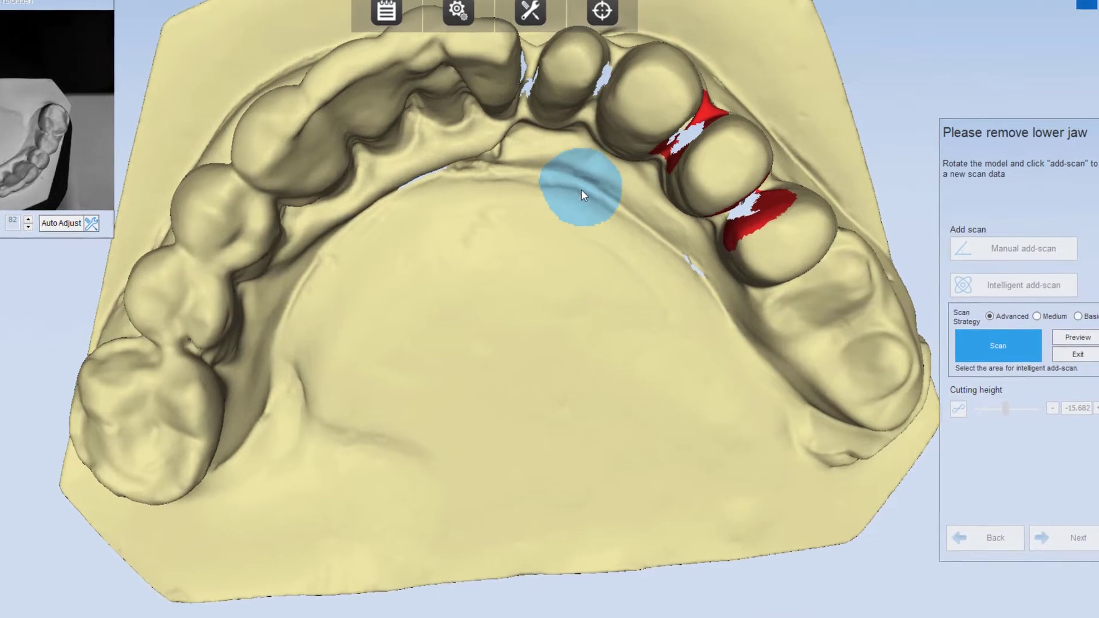
{"action": "right_click_drag", "start_coordinate": [566, 221], "coordinate": [445, 369]}
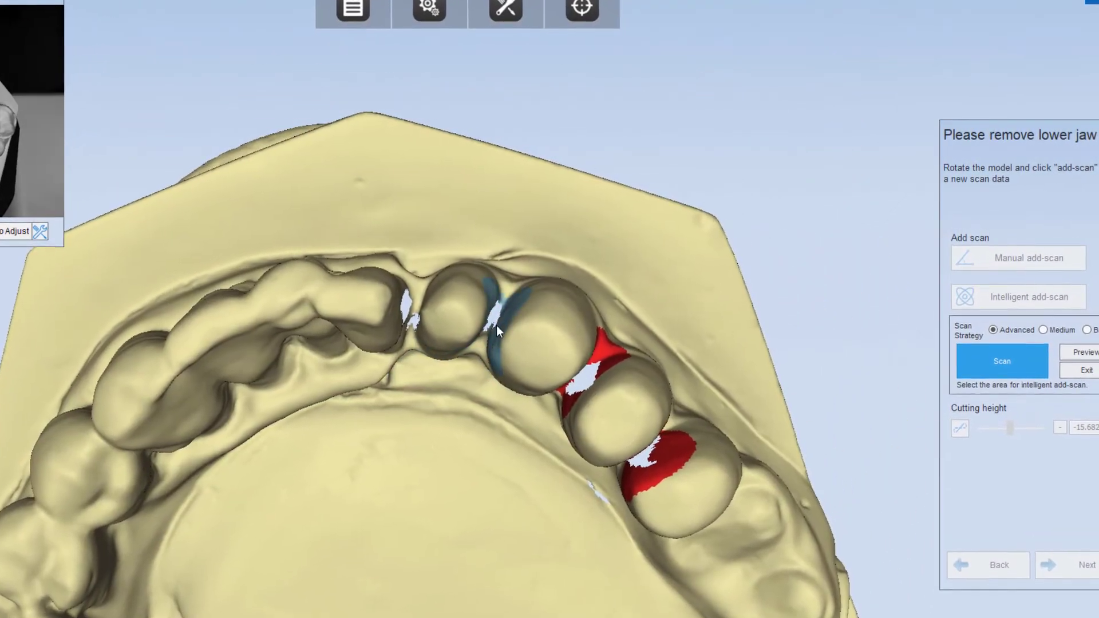
{"action": "left_click", "coordinate": [492, 325]}
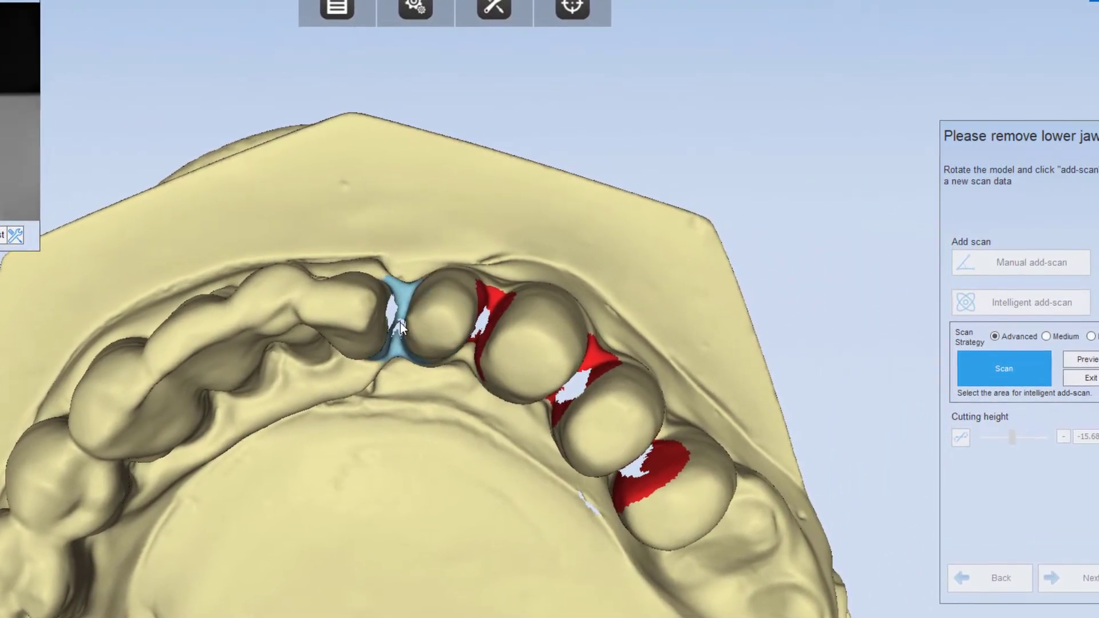
{"action": "left_click", "coordinate": [401, 324]}
Mark the remaining front-right gaps, choose the Medium strategy, and start the add-scan.
{"action": "mouse_move", "coordinate": [407, 399]}
{"action": "right_mouse_down"}
{"action": "mouse_move", "coordinate": [386, 435]}
{"action": "mouse_move", "coordinate": [345, 402]}
{"action": "mouse_move", "coordinate": [363, 448]}
{"action": "mouse_move", "coordinate": [380, 432]}
{"action": "mouse_move", "coordinate": [344, 387]}
{"action": "right_mouse_up"}
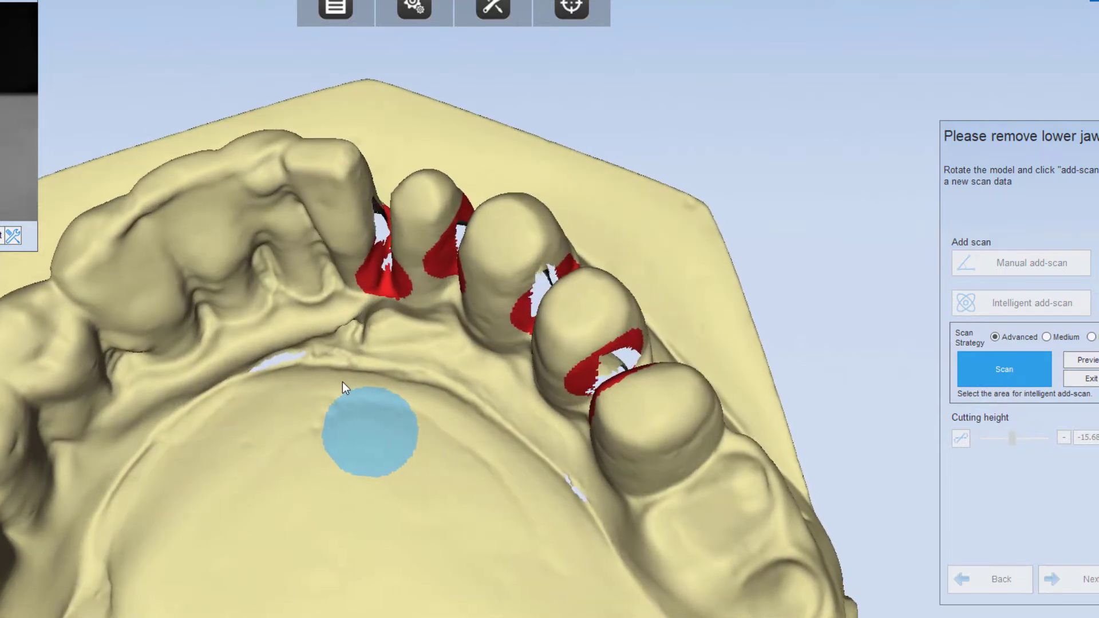
{"action": "left_click", "coordinate": [551, 279]}
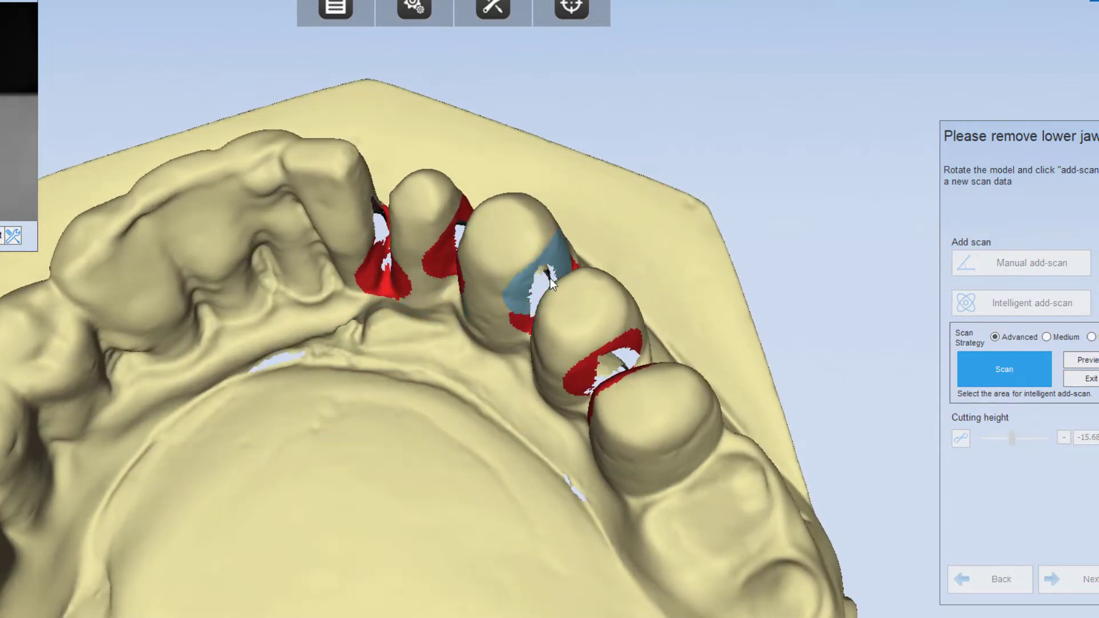
{"action": "left_click", "coordinate": [606, 360]}
{"action": "mouse_move", "coordinate": [491, 428]}
{"action": "right_mouse_down"}
{"action": "mouse_move", "coordinate": [564, 510]}
{"action": "mouse_move", "coordinate": [471, 412]}
{"action": "mouse_move", "coordinate": [501, 461]}
{"action": "mouse_move", "coordinate": [527, 474]}
{"action": "right_mouse_up"}
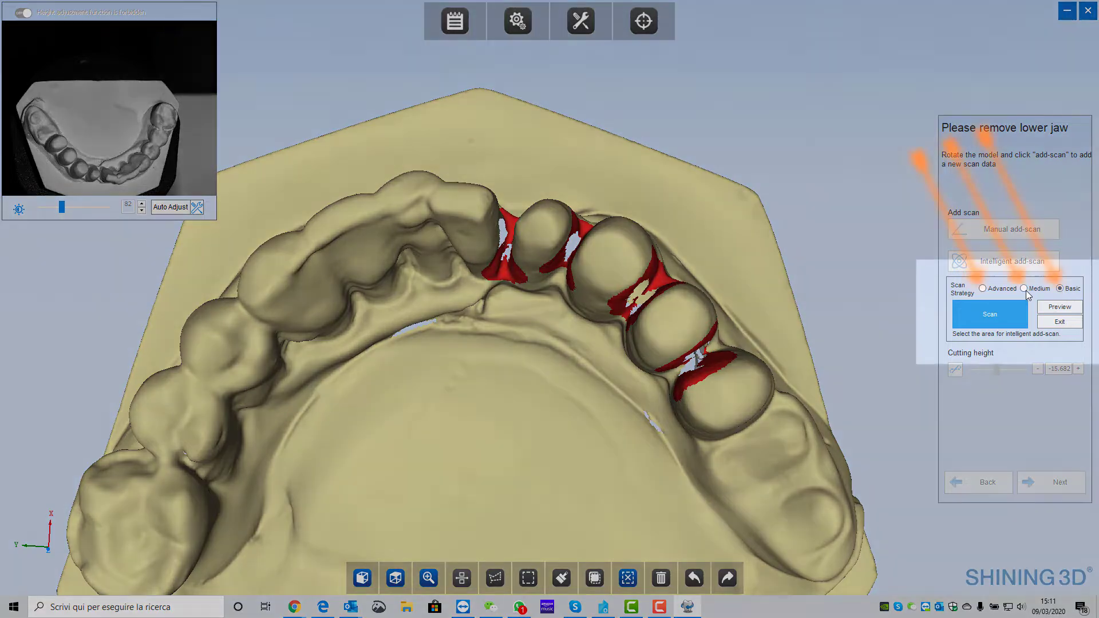
{"action": "left_click", "coordinate": [1024, 289]}
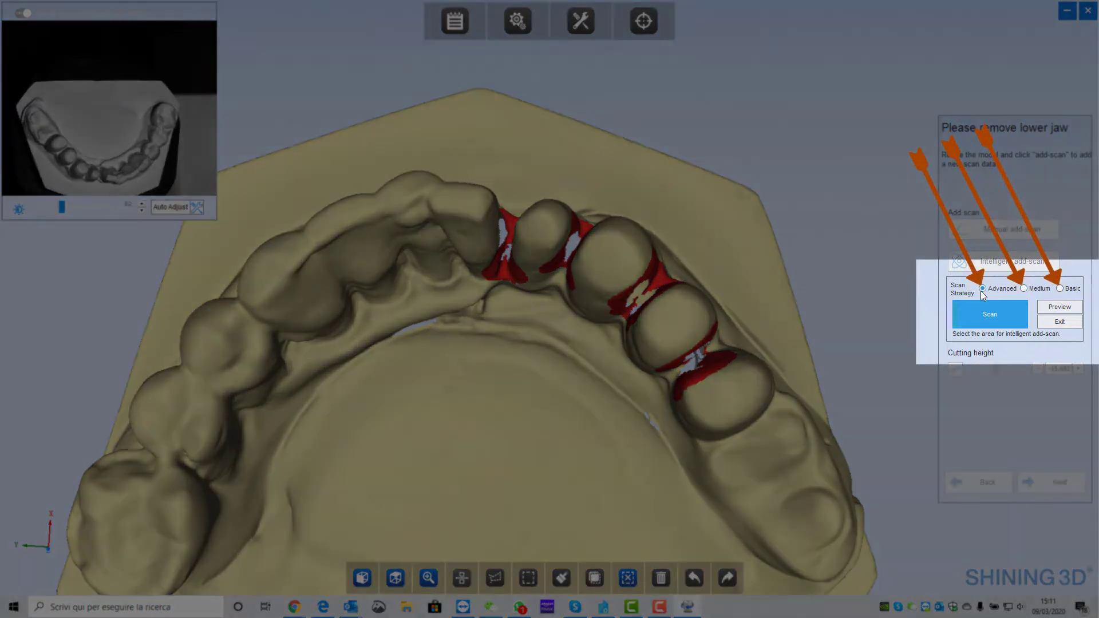
{"action": "left_click", "coordinate": [986, 315]}
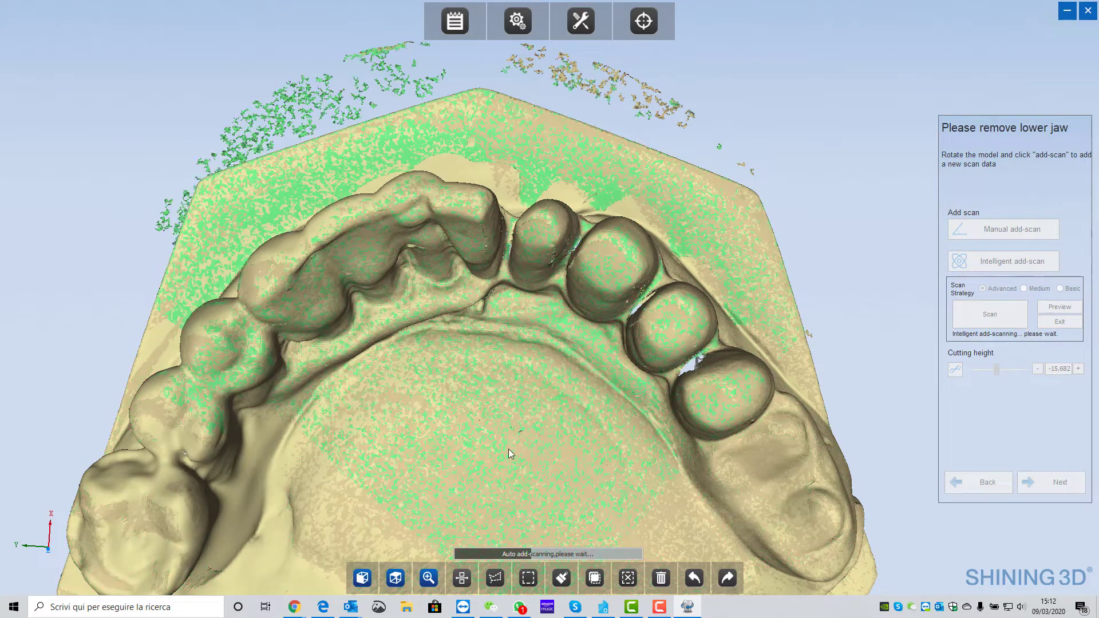
Orbit the lower-jaw model to check gap coverage while the add-scan completes.
{"action": "mouse_move", "coordinate": [508, 454]}
{"action": "right_mouse_down"}
{"action": "mouse_move", "coordinate": [539, 367]}
{"action": "mouse_move", "coordinate": [487, 465]}
{"action": "mouse_move", "coordinate": [575, 459]}
{"action": "mouse_move", "coordinate": [554, 381]}
{"action": "mouse_move", "coordinate": [525, 378]}
{"action": "mouse_move", "coordinate": [523, 416]}
{"action": "mouse_move", "coordinate": [542, 413]}
{"action": "right_mouse_up"}
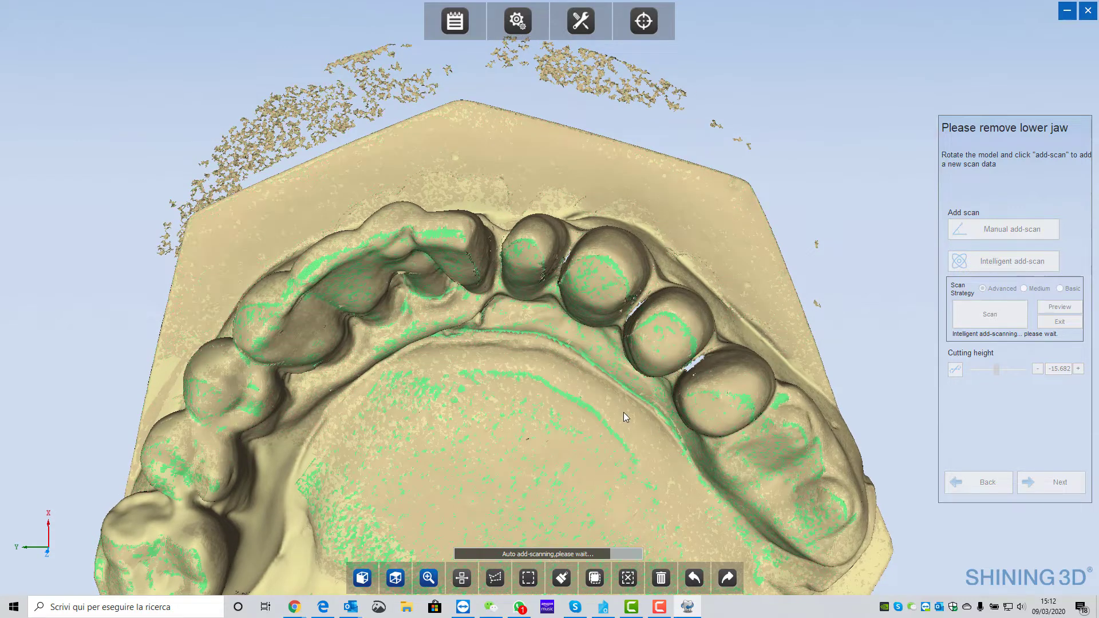
{"action": "right_click_drag", "start_coordinate": [624, 412], "coordinate": [602, 395]}
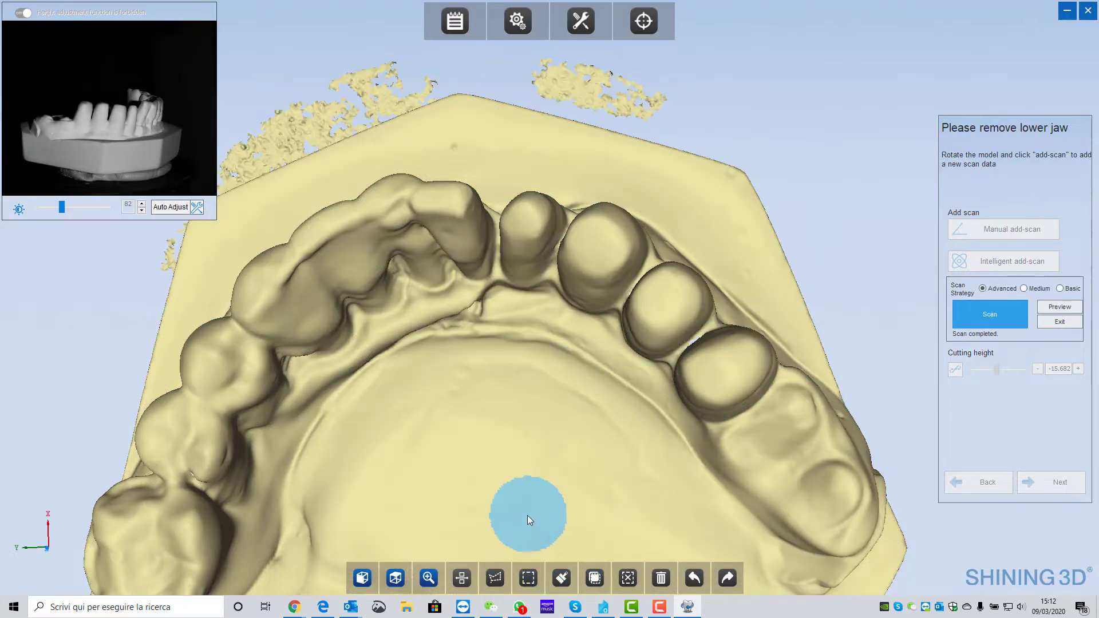
{"action": "mouse_move", "coordinate": [527, 515]}
{"action": "right_mouse_down"}
{"action": "mouse_move", "coordinate": [826, 418]}
{"action": "mouse_move", "coordinate": [658, 452]}
{"action": "mouse_move", "coordinate": [633, 410]}
{"action": "mouse_move", "coordinate": [719, 456]}
{"action": "mouse_move", "coordinate": [474, 164]}
{"action": "mouse_move", "coordinate": [407, 221]}
{"action": "mouse_move", "coordinate": [671, 91]}
{"action": "mouse_move", "coordinate": [643, 147]}
{"action": "mouse_move", "coordinate": [645, 128]}
{"action": "right_mouse_up"}
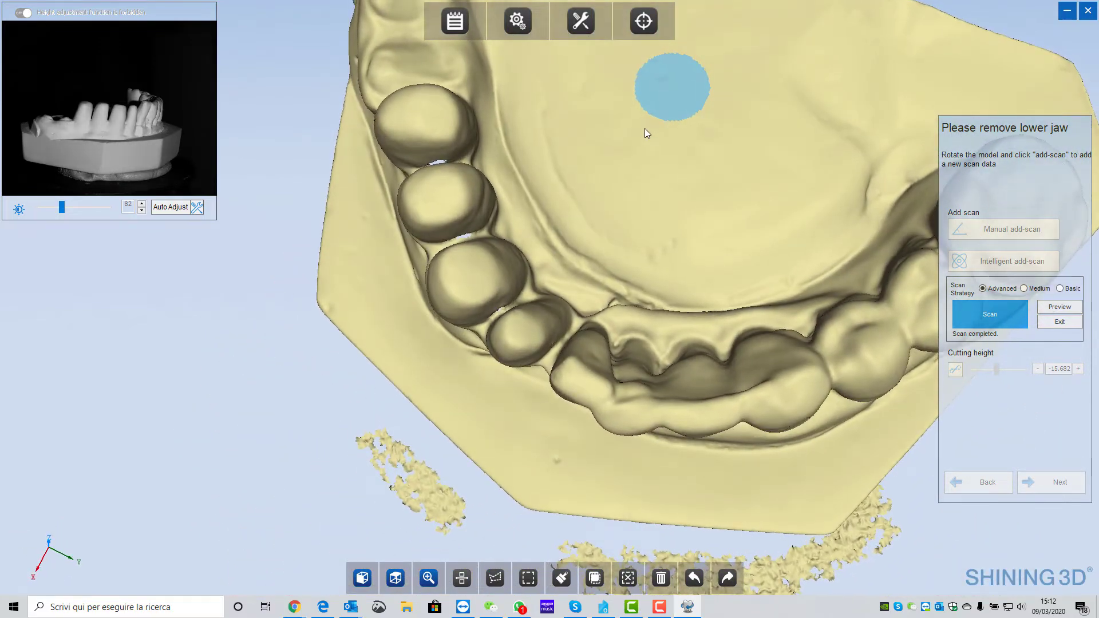
Exit add-scan, advance to the finished model stage, and inspect the jaw top-down.
{"action": "left_click", "coordinate": [1054, 327]}
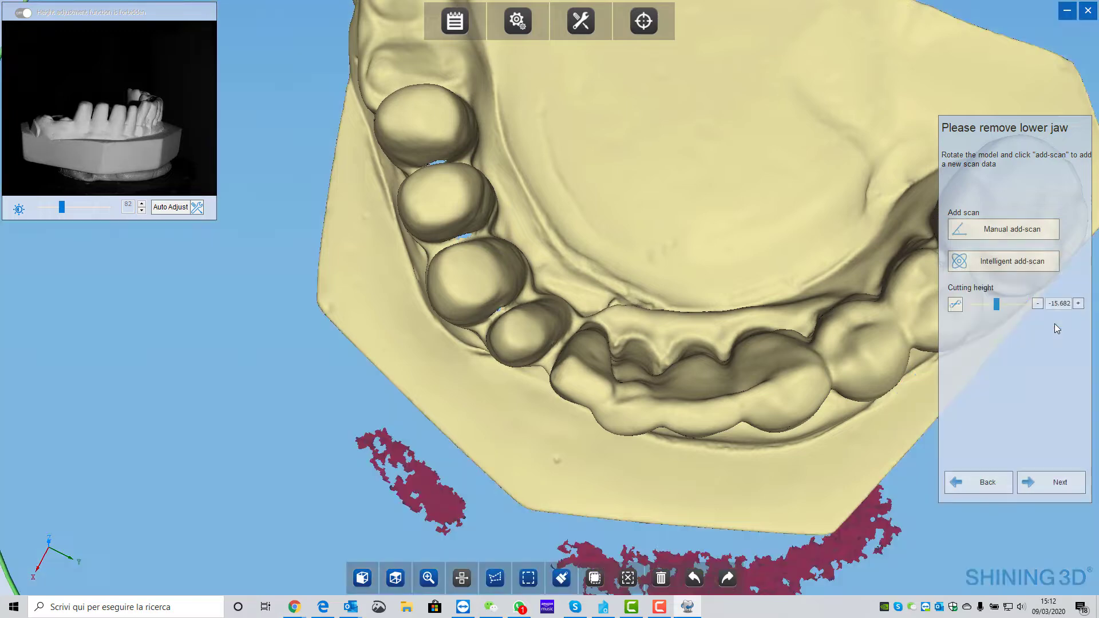
{"action": "left_click", "coordinate": [1057, 482]}
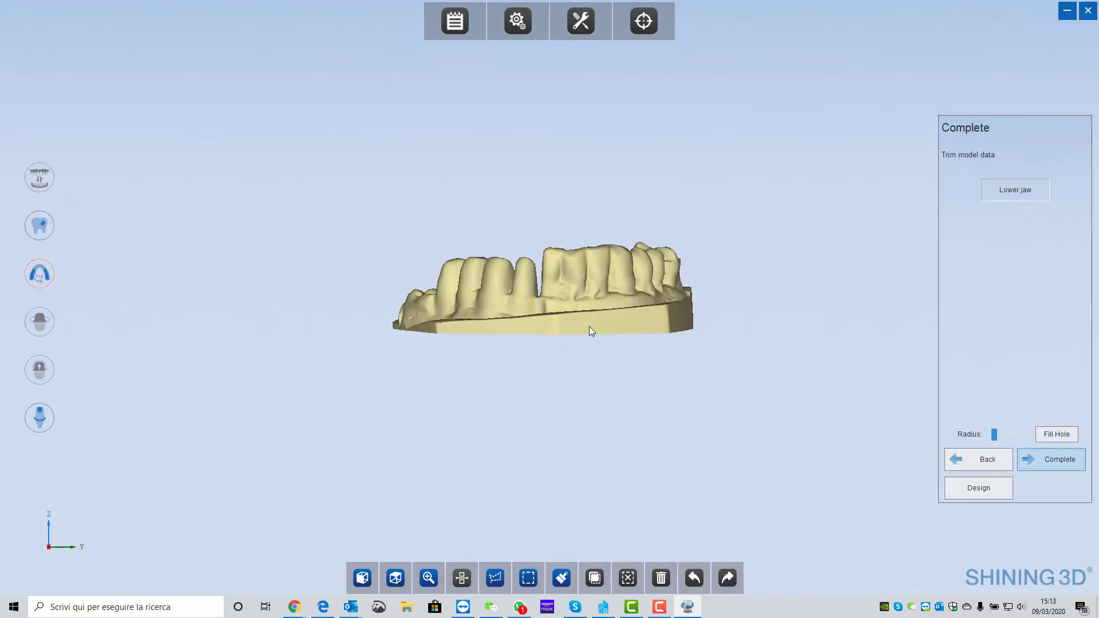
{"action": "mouse_move", "coordinate": [589, 331]}
{"action": "right_mouse_down"}
{"action": "mouse_move", "coordinate": [569, 455]}
{"action": "mouse_move", "coordinate": [627, 462]}
{"action": "mouse_move", "coordinate": [727, 444]}
{"action": "mouse_move", "coordinate": [549, 483]}
{"action": "mouse_move", "coordinate": [559, 552]}
{"action": "mouse_move", "coordinate": [675, 480]}
{"action": "mouse_move", "coordinate": [582, 423]}
{"action": "mouse_move", "coordinate": [492, 522]}
{"action": "mouse_move", "coordinate": [634, 452]}
{"action": "mouse_move", "coordinate": [658, 411]}
{"action": "mouse_move", "coordinate": [629, 502]}
{"action": "mouse_move", "coordinate": [616, 403]}
{"action": "right_mouse_up"}
{"action": "scroll", "coordinate": [572, 456], "scroll_direction": "up", "scroll_amount": 3}
{"action": "scroll", "coordinate": [549, 467], "scroll_direction": "up", "scroll_amount": 3}
{"action": "mouse_move", "coordinate": [503, 472]}
{"action": "right_mouse_down"}
{"action": "mouse_move", "coordinate": [483, 466]}
{"action": "mouse_move", "coordinate": [471, 493]}
{"action": "right_mouse_up"}
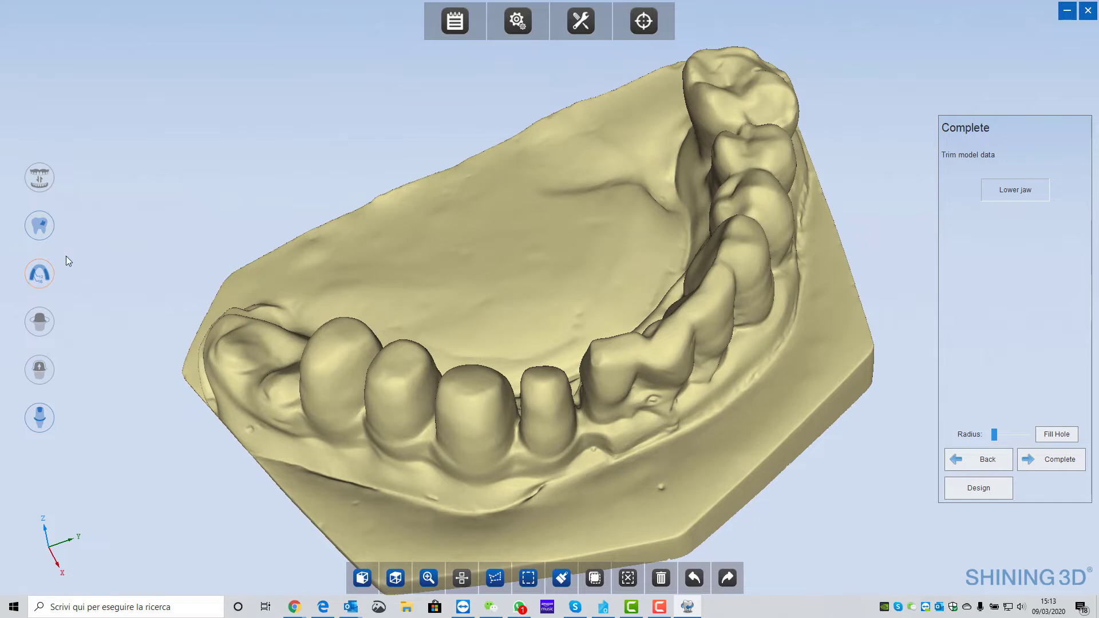
Fill the hole beside a back lower tooth using an enlarged fill radius.
{"action": "left_click", "coordinate": [36, 231]}
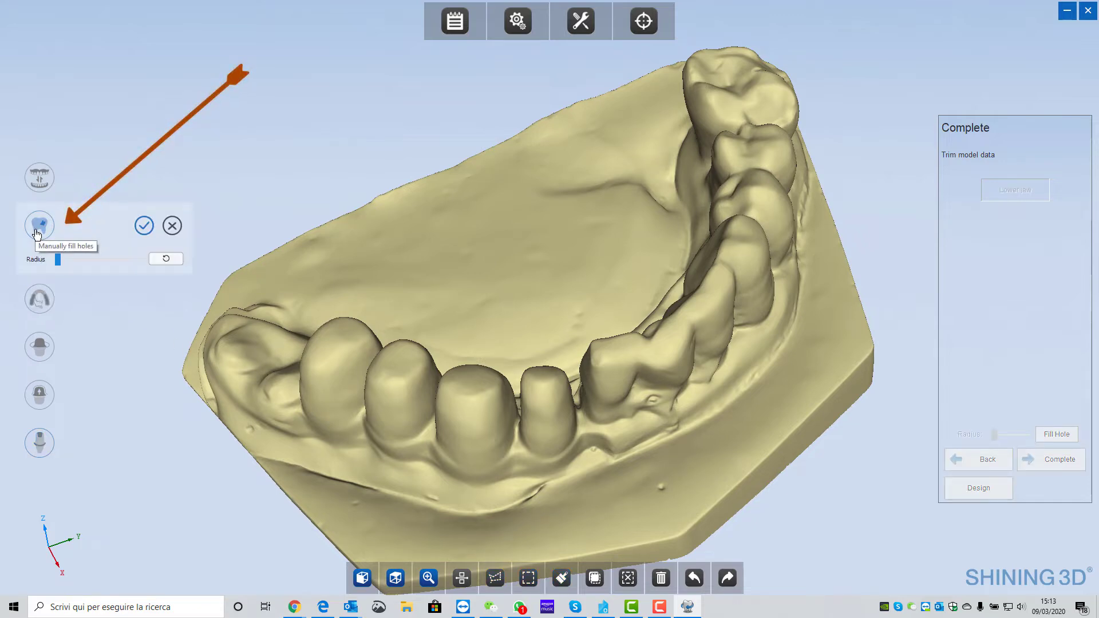
{"action": "mouse_move", "coordinate": [303, 403]}
{"action": "right_mouse_down"}
{"action": "mouse_move", "coordinate": [347, 462]}
{"action": "mouse_move", "coordinate": [589, 441]}
{"action": "mouse_move", "coordinate": [388, 352]}
{"action": "mouse_move", "coordinate": [529, 116]}
{"action": "mouse_move", "coordinate": [451, 270]}
{"action": "mouse_move", "coordinate": [375, 208]}
{"action": "mouse_move", "coordinate": [455, 263]}
{"action": "mouse_move", "coordinate": [189, 287]}
{"action": "right_mouse_up"}
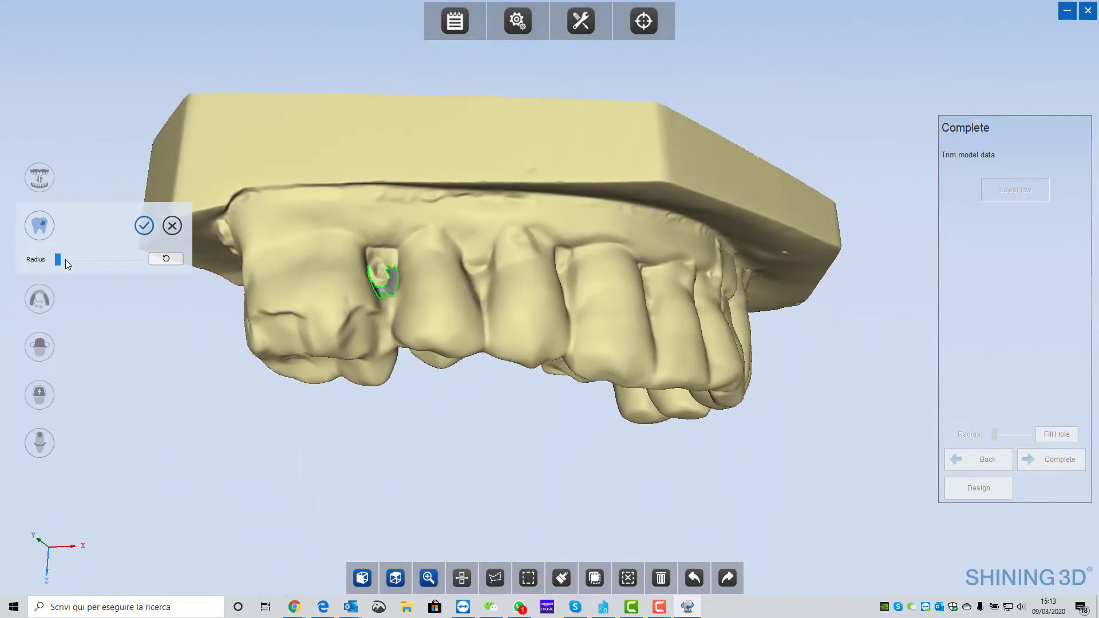
{"action": "mouse_move", "coordinate": [61, 259]}
{"action": "left_mouse_down"}
{"action": "mouse_move", "coordinate": [108, 259]}
{"action": "mouse_move", "coordinate": [52, 264]}
{"action": "left_mouse_up"}
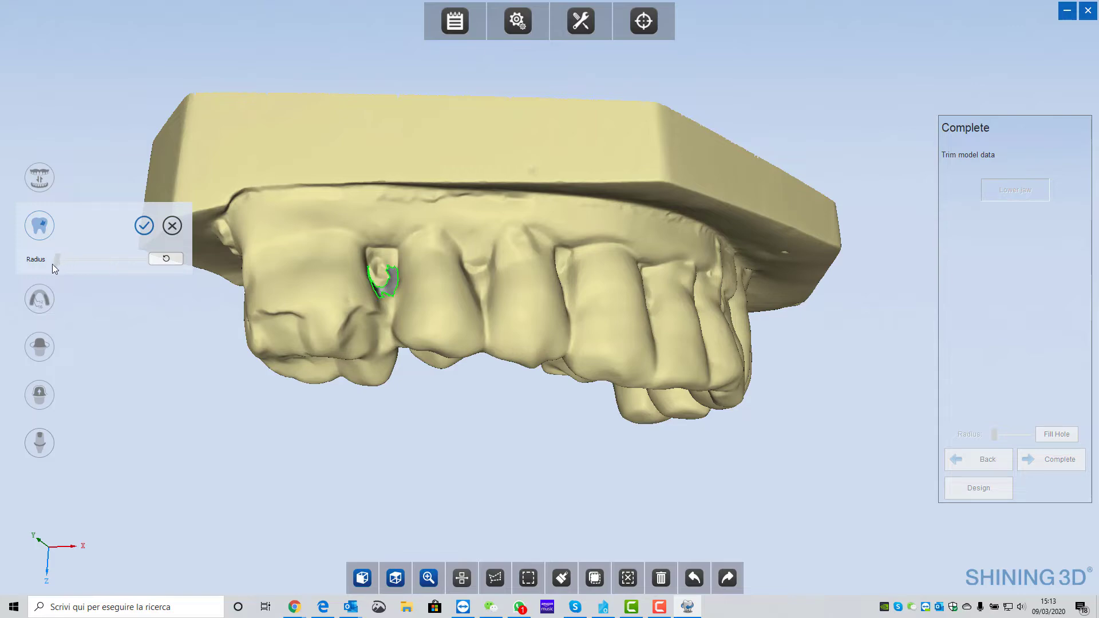
{"action": "mouse_move", "coordinate": [805, 395]}
{"action": "right_mouse_down"}
{"action": "mouse_move", "coordinate": [303, 339]}
{"action": "mouse_move", "coordinate": [670, 376]}
{"action": "mouse_move", "coordinate": [558, 270]}
{"action": "mouse_move", "coordinate": [421, 344]}
{"action": "mouse_move", "coordinate": [540, 277]}
{"action": "mouse_move", "coordinate": [472, 337]}
{"action": "right_mouse_up"}
{"action": "left_click", "coordinate": [144, 226]}
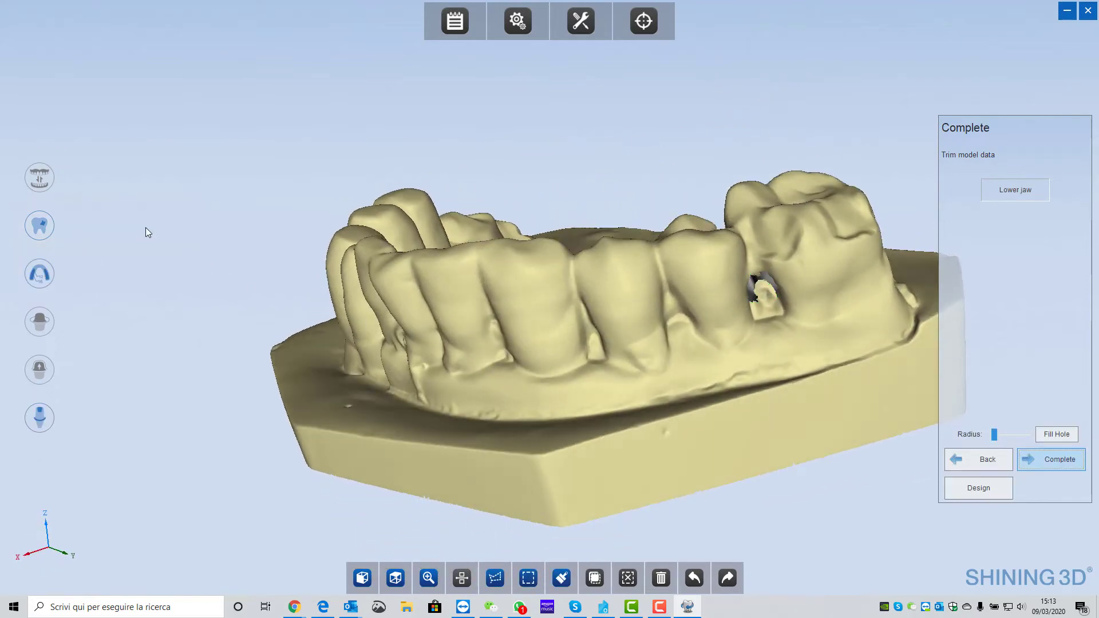
Fill the tooth hole again with a reset radius, then view the whole jaw obliquely.
{"action": "left_click", "coordinate": [39, 235]}
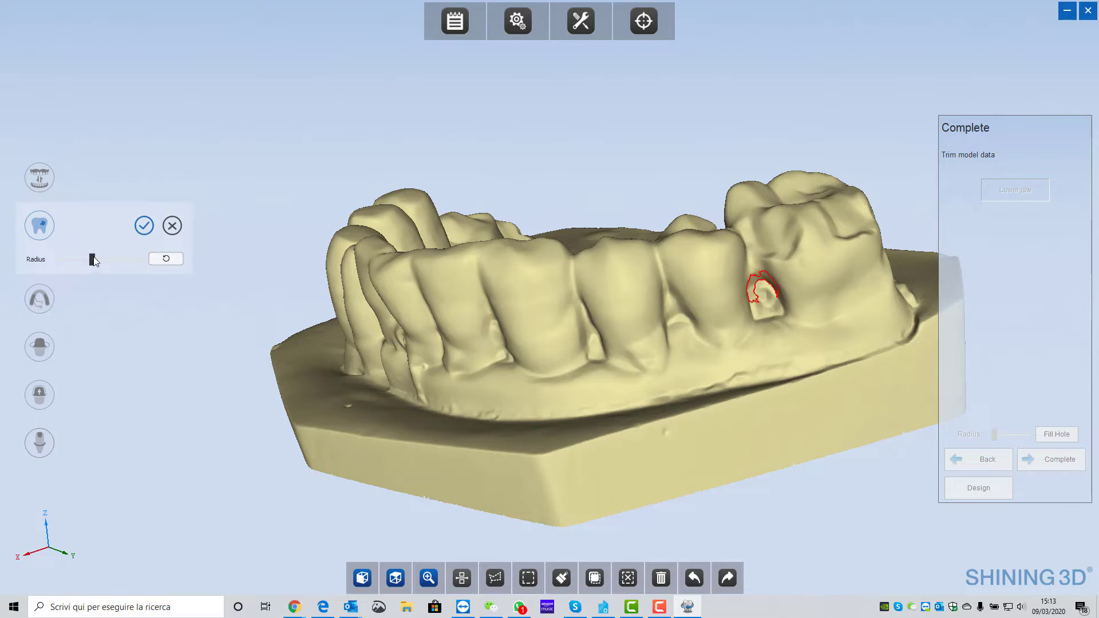
{"action": "left_click", "coordinate": [163, 261]}
{"action": "scroll", "coordinate": [542, 302], "scroll_direction": "up", "scroll_amount": 5}
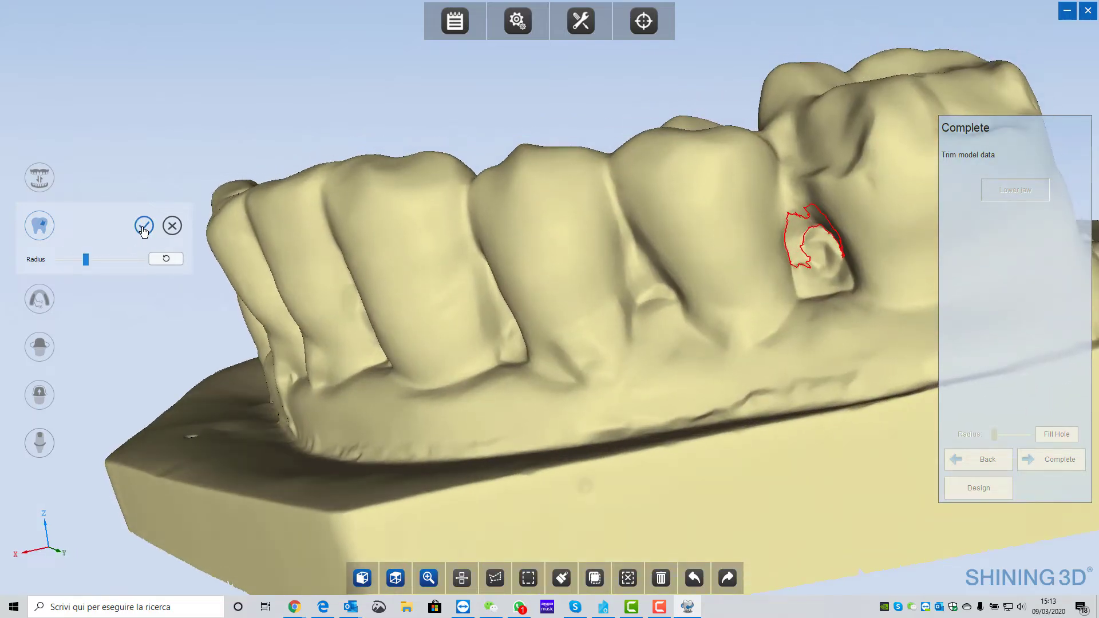
{"action": "left_click", "coordinate": [143, 226]}
{"action": "right_click_drag", "start_coordinate": [358, 318], "coordinate": [489, 410]}
{"action": "scroll", "coordinate": [513, 346], "scroll_direction": "down", "scroll_amount": 3}
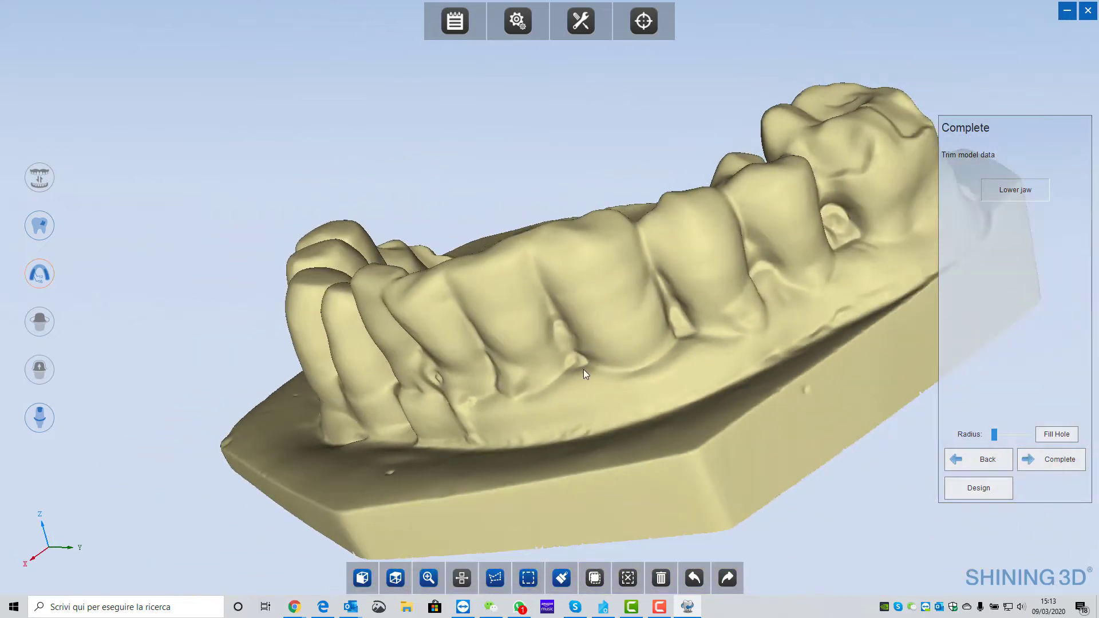
{"action": "mouse_move", "coordinate": [513, 346]}
{"action": "right_mouse_down"}
{"action": "mouse_move", "coordinate": [478, 373]}
{"action": "mouse_move", "coordinate": [469, 336]}
{"action": "mouse_move", "coordinate": [490, 298]}
{"action": "mouse_move", "coordinate": [505, 327]}
{"action": "right_mouse_up"}
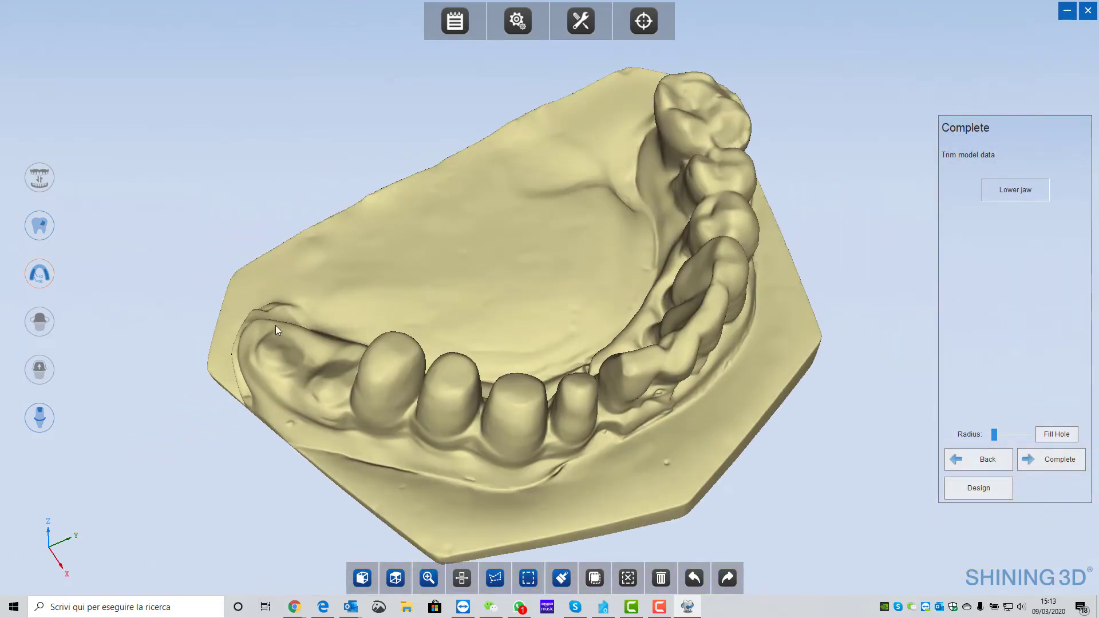
Starting from 42 in the chart, label teeth 42, 43, 44 and 45 on the model.
{"action": "left_click", "coordinate": [38, 276]}
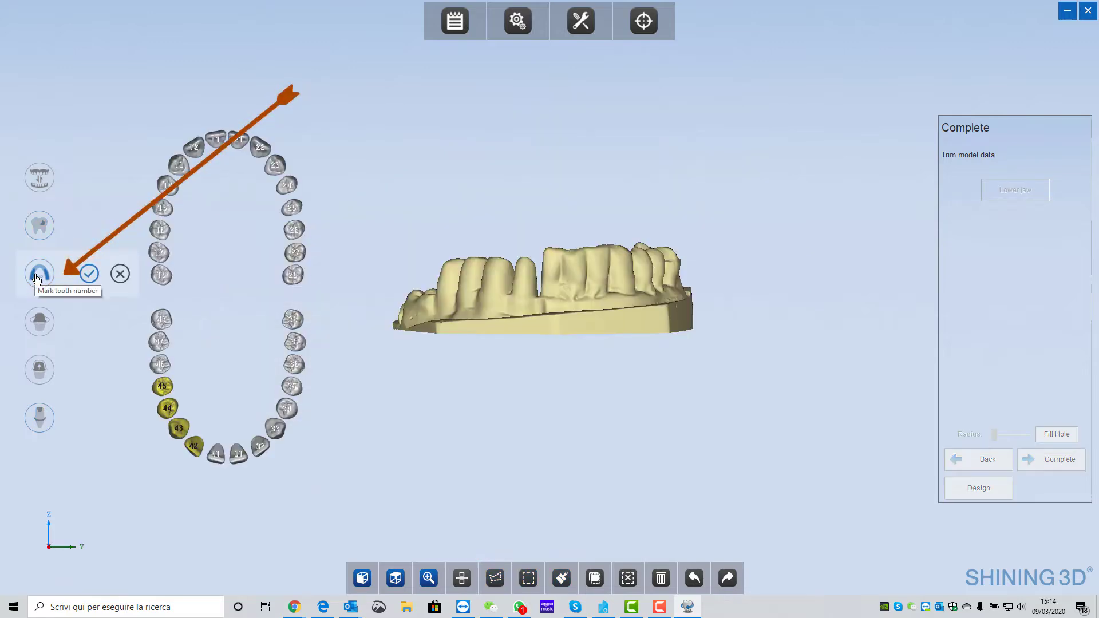
{"action": "left_click", "coordinate": [196, 450]}
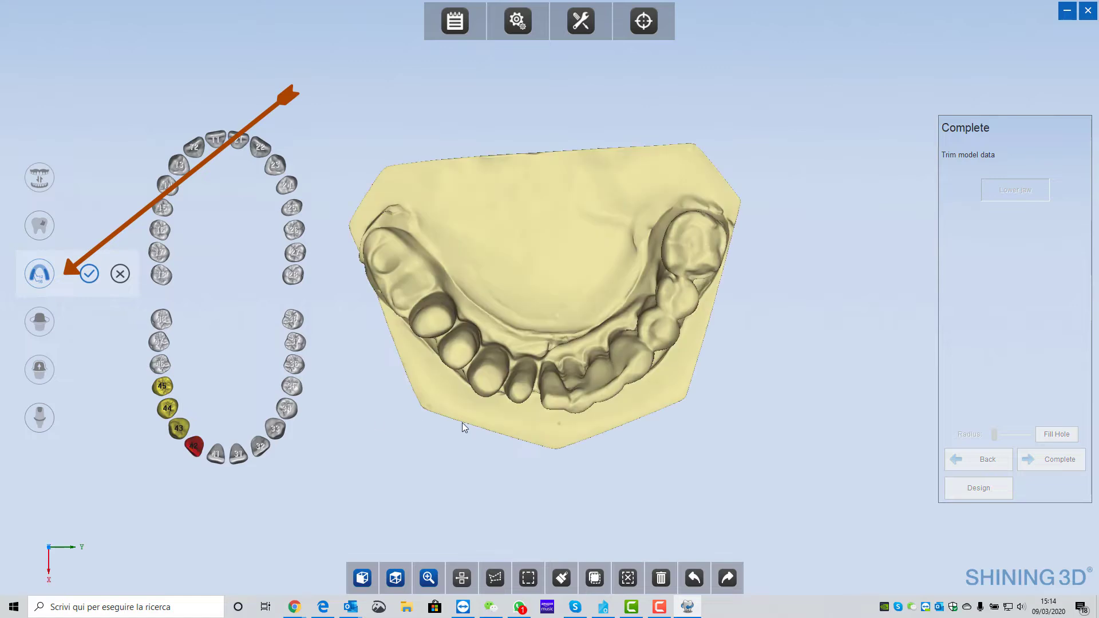
{"action": "left_click", "coordinate": [524, 394]}
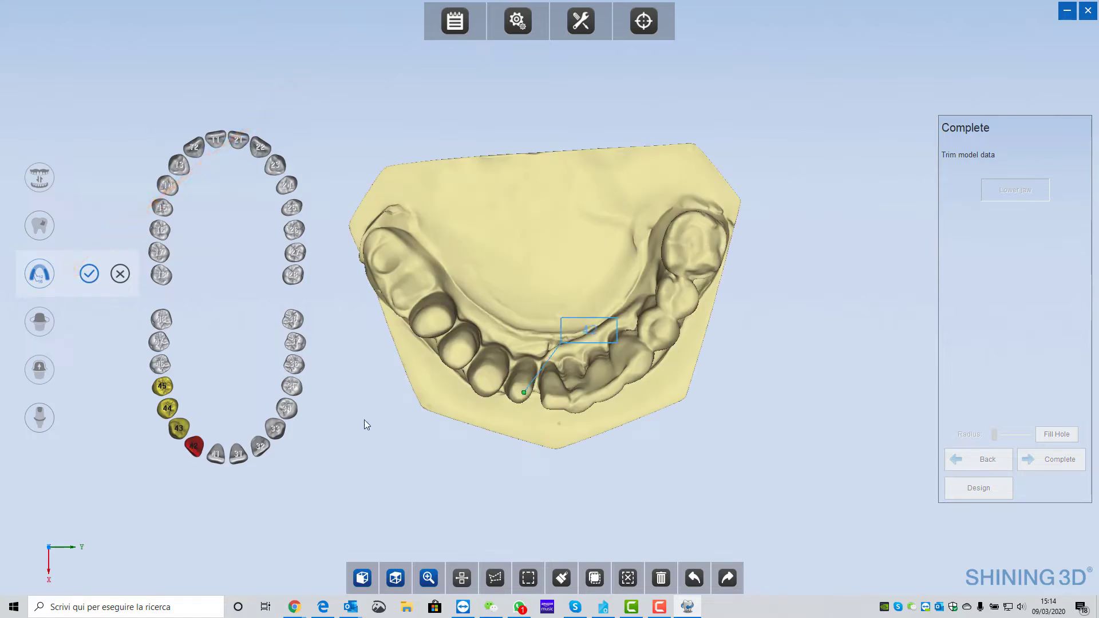
{"action": "left_click", "coordinate": [486, 381]}
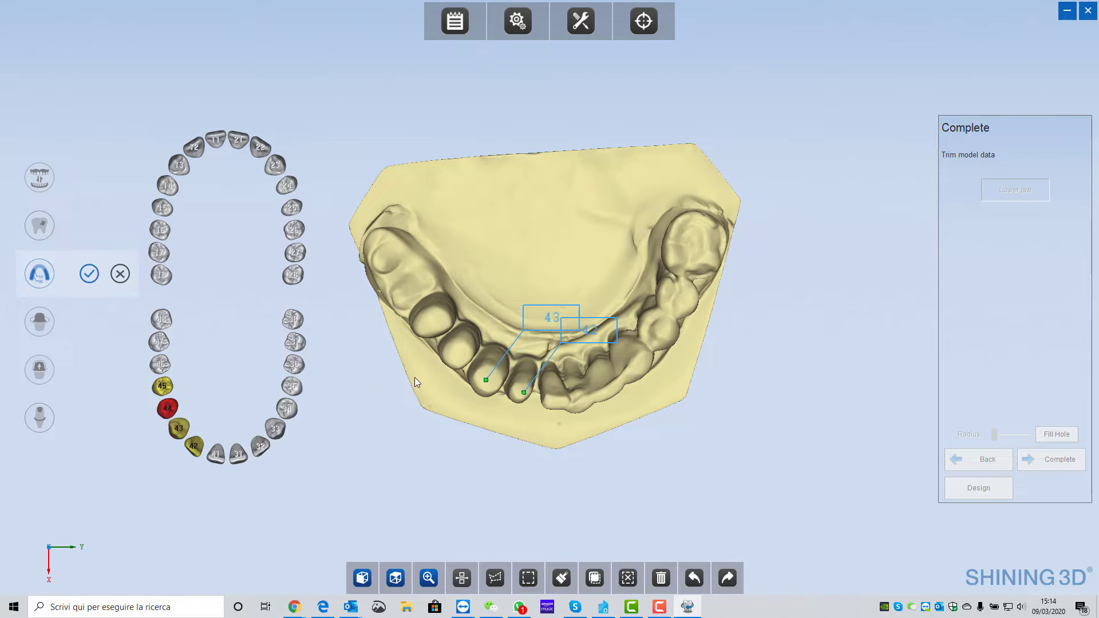
{"action": "left_click", "coordinate": [460, 355]}
{"action": "left_click", "coordinate": [431, 323]}
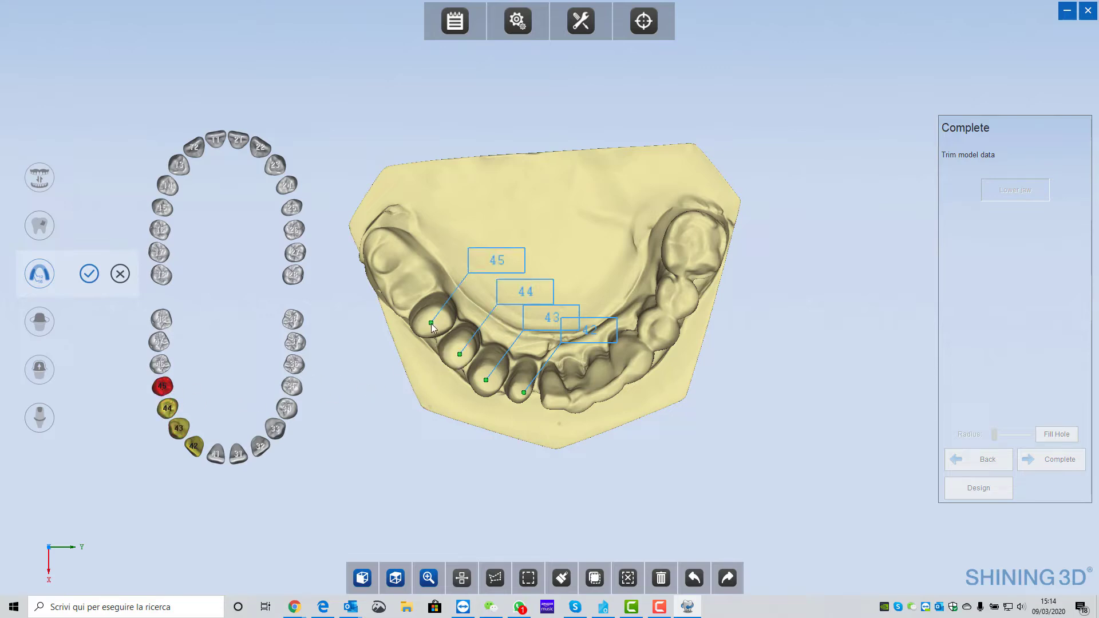
{"action": "left_click", "coordinate": [89, 274]}
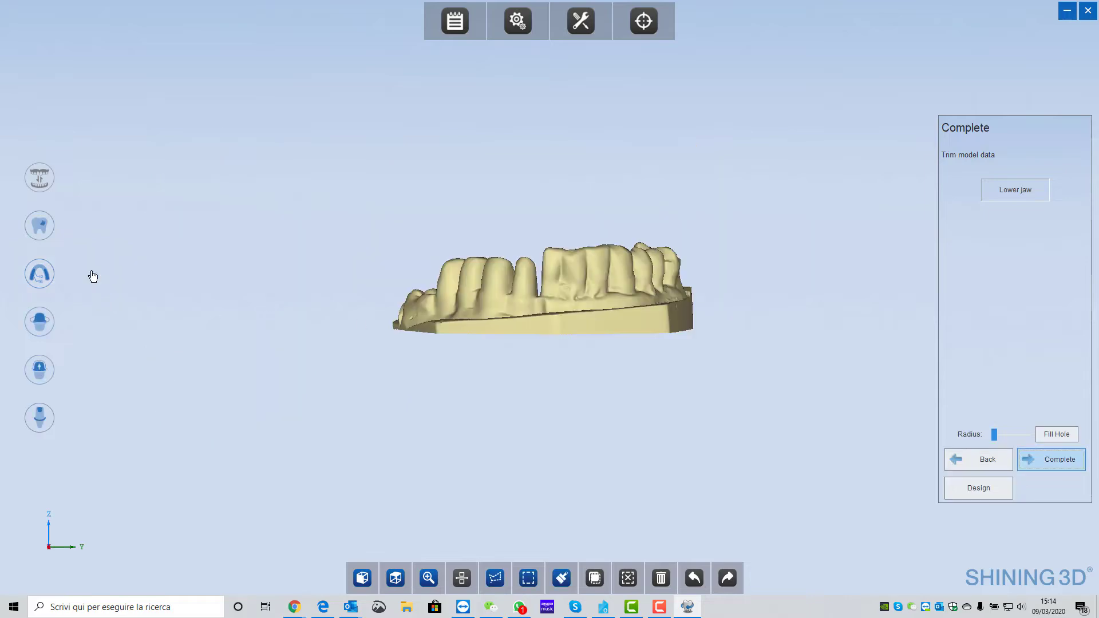
{"action": "right_click_drag", "start_coordinate": [395, 312], "coordinate": [397, 454]}
{"action": "scroll", "coordinate": [486, 434], "scroll_direction": "up", "scroll_amount": 3}
{"action": "scroll", "coordinate": [582, 435], "scroll_direction": "up", "scroll_amount": 3}
{"action": "scroll", "coordinate": [582, 435], "scroll_direction": "down", "scroll_amount": 3}
{"action": "right_click_drag", "start_coordinate": [185, 467], "coordinate": [264, 392]}
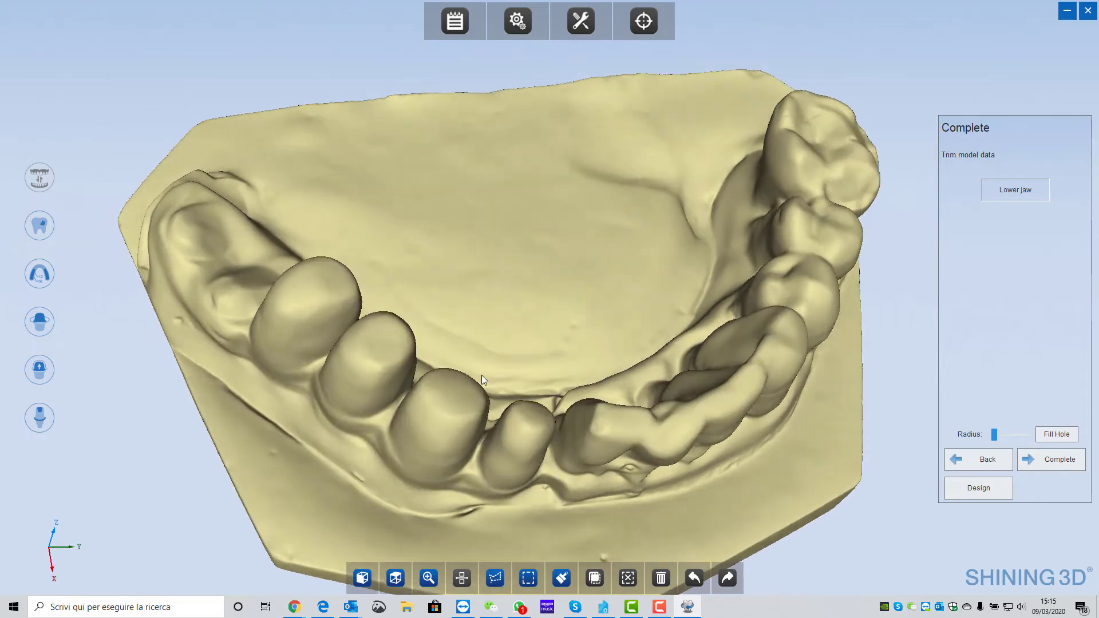
{"action": "mouse_move", "coordinate": [389, 412]}
{"action": "right_mouse_down"}
{"action": "mouse_move", "coordinate": [444, 366]}
{"action": "mouse_move", "coordinate": [572, 342]}
{"action": "mouse_move", "coordinate": [319, 389]}
{"action": "right_mouse_up"}
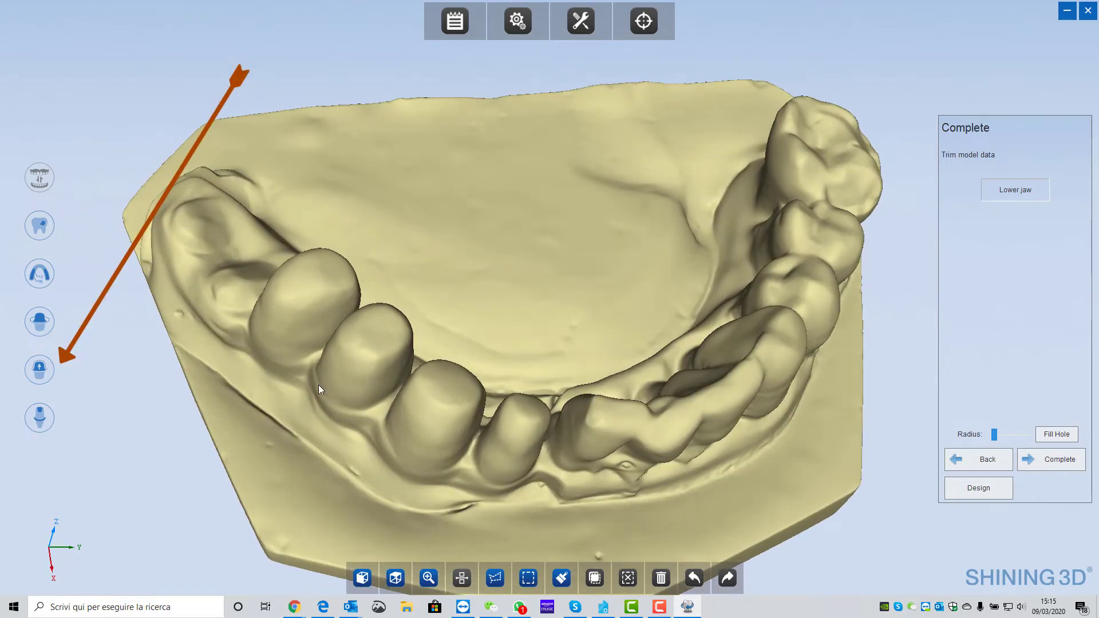
Compute undercuts for the viewing direction, recalculate from the lingual side, and review the colour map.
{"action": "left_click", "coordinate": [40, 371]}
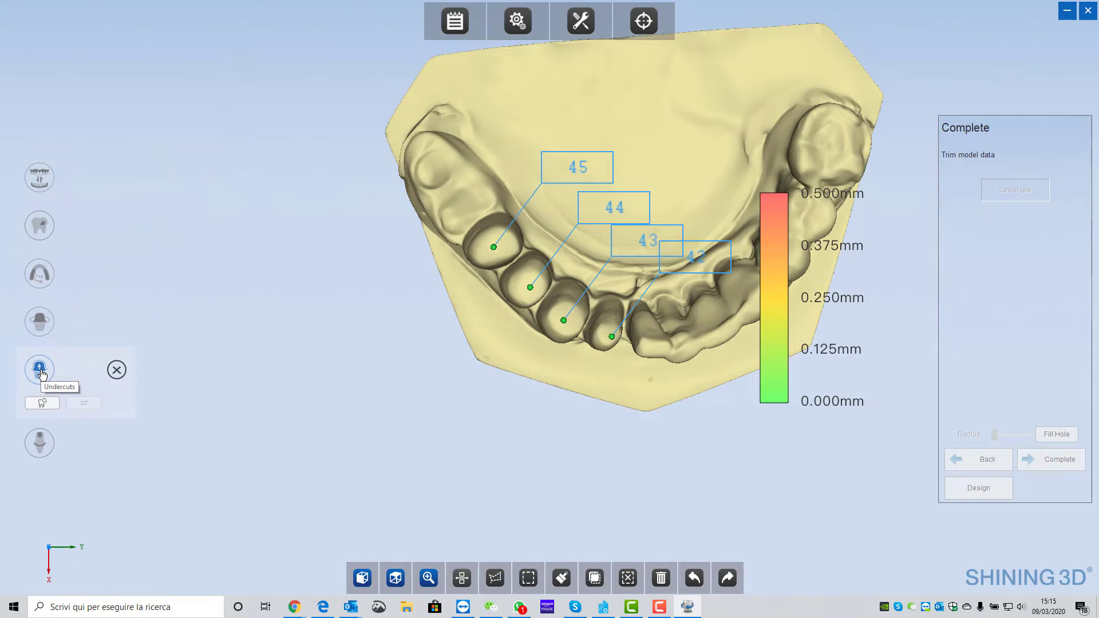
{"action": "mouse_move", "coordinate": [634, 366]}
{"action": "right_mouse_down"}
{"action": "mouse_move", "coordinate": [617, 194]}
{"action": "mouse_move", "coordinate": [572, 390]}
{"action": "mouse_move", "coordinate": [608, 358]}
{"action": "right_mouse_up"}
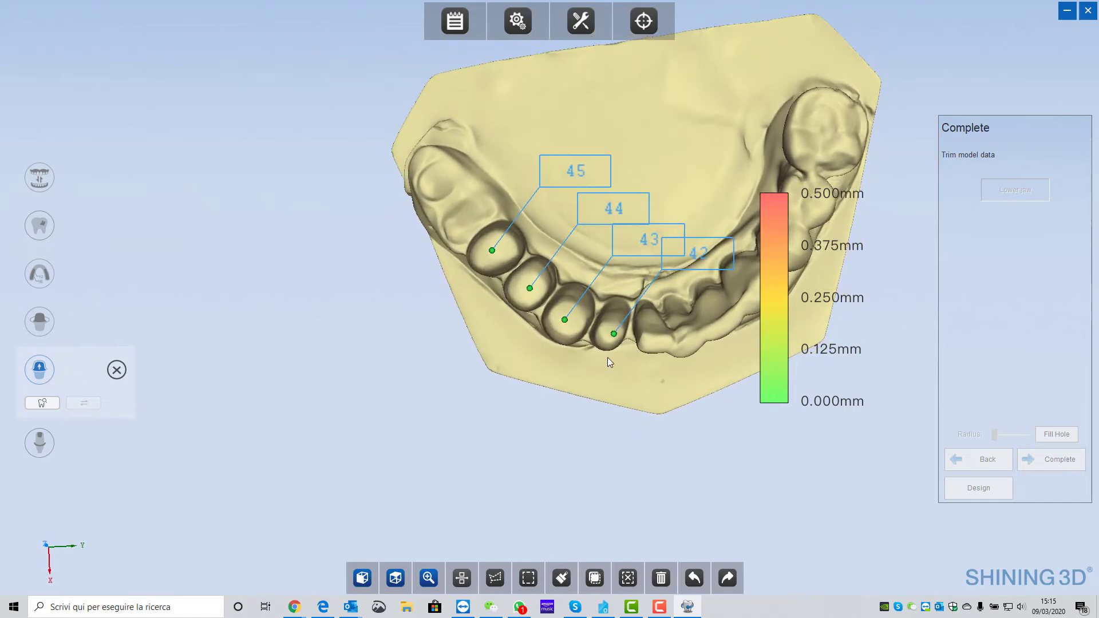
{"action": "left_click", "coordinate": [45, 403]}
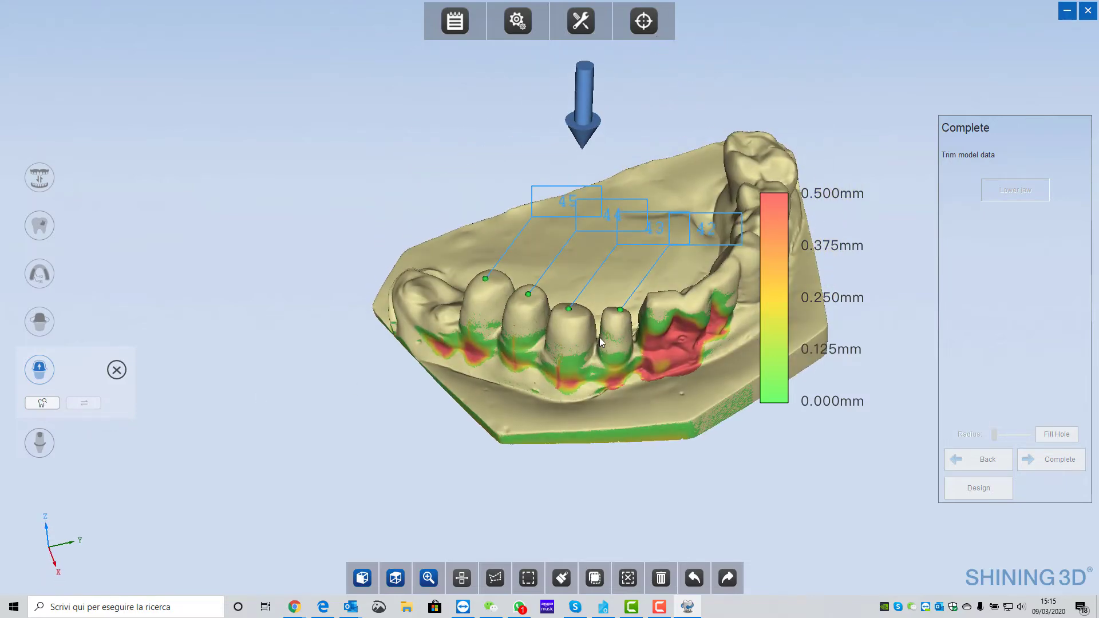
{"action": "mouse_move", "coordinate": [585, 455]}
{"action": "right_mouse_down"}
{"action": "mouse_move", "coordinate": [511, 422]}
{"action": "mouse_move", "coordinate": [369, 442]}
{"action": "mouse_move", "coordinate": [338, 465]}
{"action": "mouse_move", "coordinate": [431, 366]}
{"action": "mouse_move", "coordinate": [631, 387]}
{"action": "mouse_move", "coordinate": [633, 415]}
{"action": "mouse_move", "coordinate": [524, 414]}
{"action": "mouse_move", "coordinate": [535, 420]}
{"action": "mouse_move", "coordinate": [534, 459]}
{"action": "mouse_move", "coordinate": [564, 484]}
{"action": "right_mouse_up"}
{"action": "left_click", "coordinate": [38, 404]}
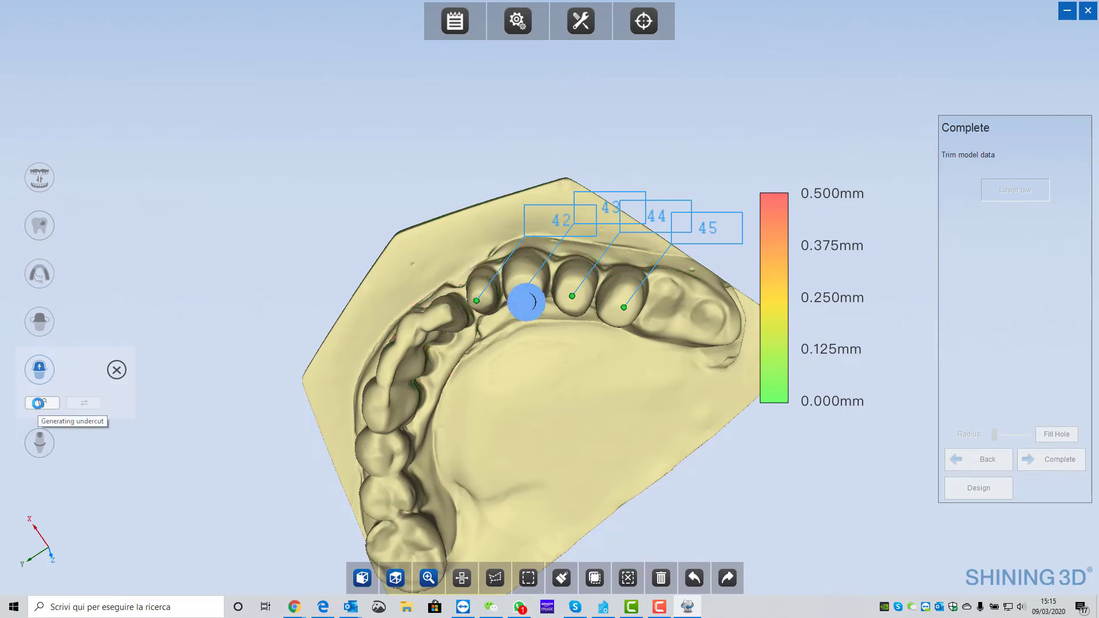
{"action": "mouse_move", "coordinate": [493, 451]}
{"action": "right_mouse_down"}
{"action": "mouse_move", "coordinate": [497, 323]}
{"action": "mouse_move", "coordinate": [559, 489]}
{"action": "mouse_move", "coordinate": [437, 422]}
{"action": "mouse_move", "coordinate": [504, 440]}
{"action": "mouse_move", "coordinate": [320, 300]}
{"action": "mouse_move", "coordinate": [586, 377]}
{"action": "mouse_move", "coordinate": [414, 449]}
{"action": "mouse_move", "coordinate": [295, 533]}
{"action": "mouse_move", "coordinate": [253, 545]}
{"action": "mouse_move", "coordinate": [324, 414]}
{"action": "mouse_move", "coordinate": [309, 417]}
{"action": "right_mouse_up"}
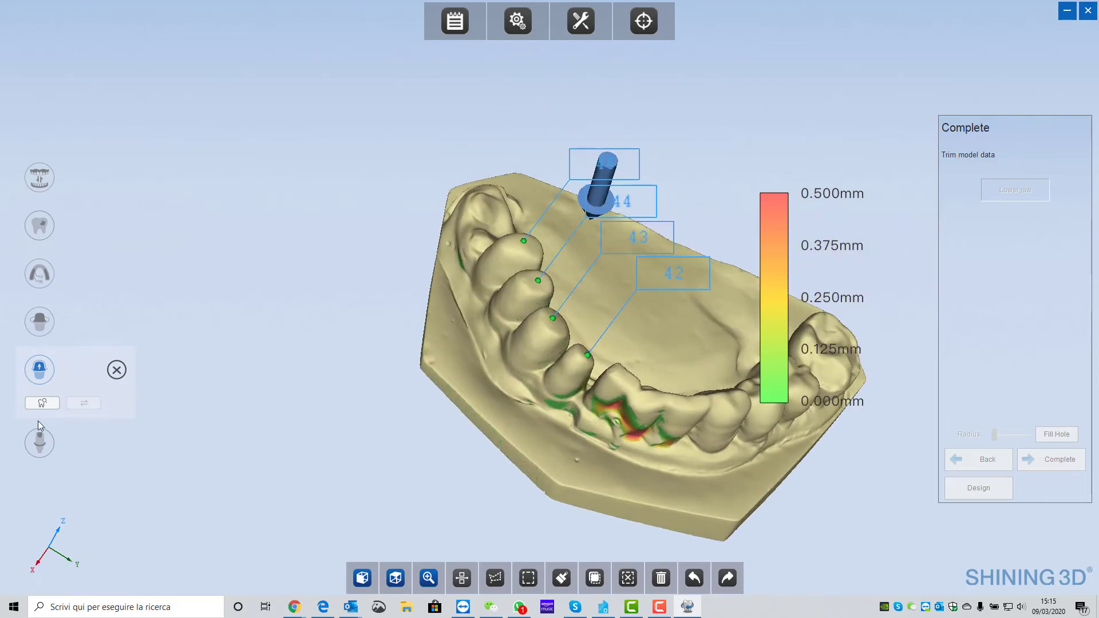
Close undercuts, advance margin marking from tooth 42 to 44, and place its first margin point.
{"action": "left_click", "coordinate": [116, 373]}
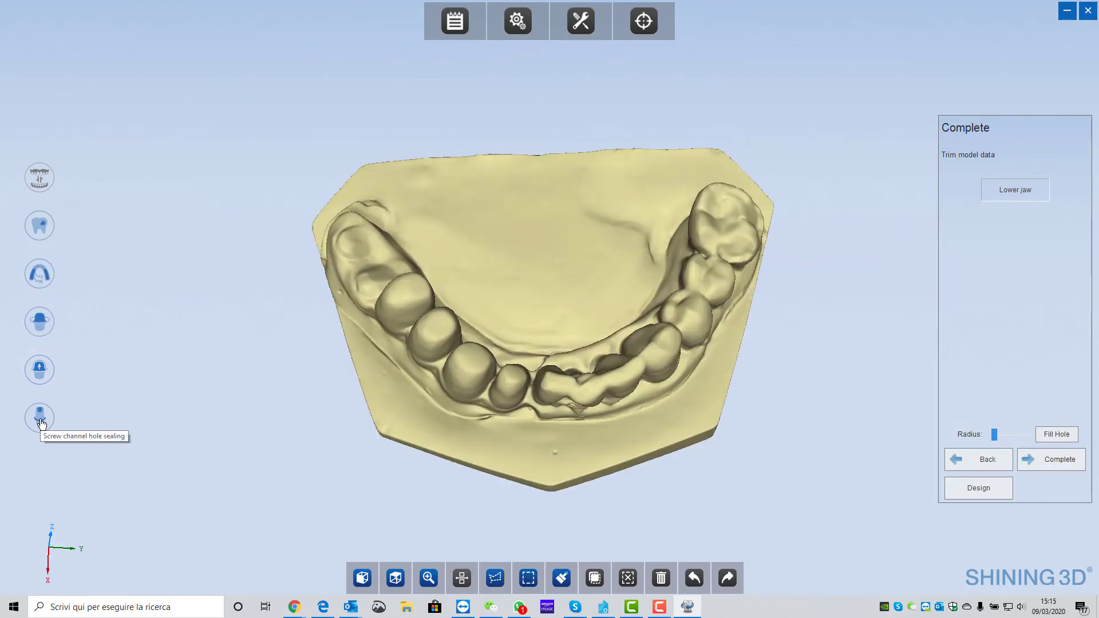
{"action": "left_click", "coordinate": [41, 320]}
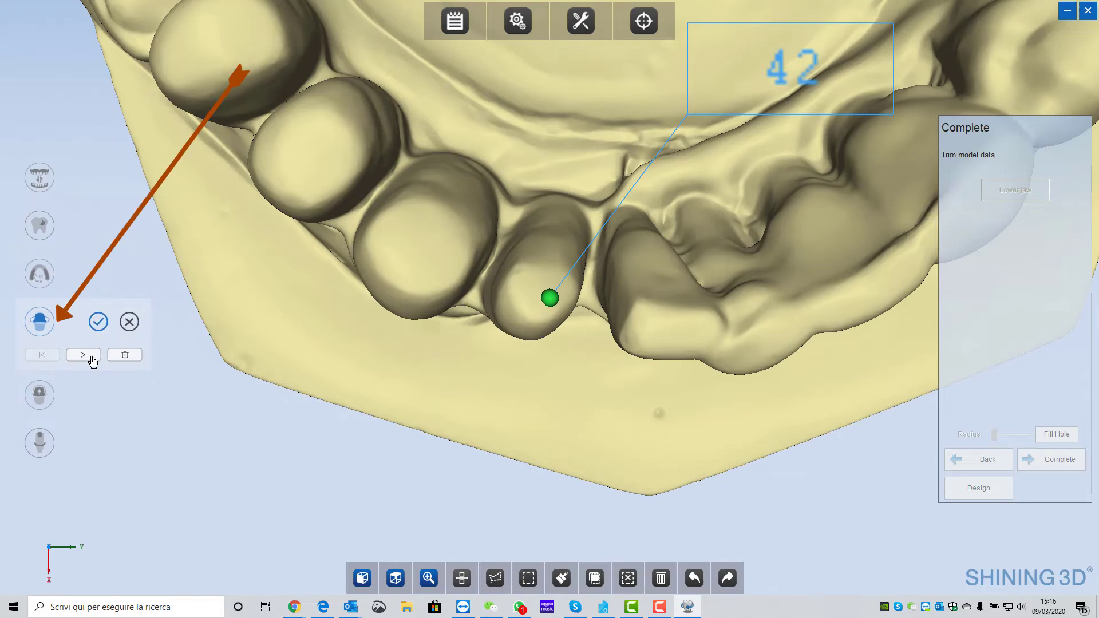
{"action": "left_click", "coordinate": [84, 355]}
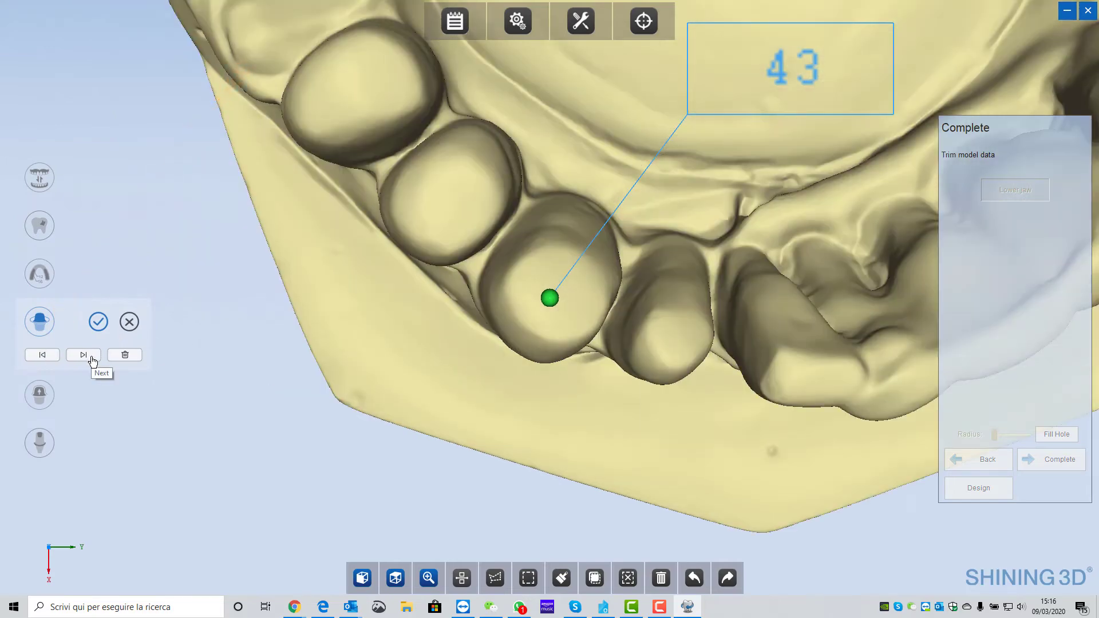
{"action": "left_click", "coordinate": [91, 358]}
{"action": "mouse_move", "coordinate": [585, 368]}
{"action": "right_mouse_down"}
{"action": "mouse_move", "coordinate": [688, 210]}
{"action": "mouse_move", "coordinate": [511, 453]}
{"action": "mouse_move", "coordinate": [576, 424]}
{"action": "mouse_move", "coordinate": [562, 486]}
{"action": "right_mouse_up"}
{"action": "left_click", "coordinate": [552, 507]}
{"action": "mouse_move", "coordinate": [582, 397]}
{"action": "right_mouse_down"}
{"action": "mouse_move", "coordinate": [581, 312]}
{"action": "mouse_move", "coordinate": [763, 295]}
{"action": "mouse_move", "coordinate": [704, 248]}
{"action": "mouse_move", "coordinate": [780, 283]}
{"action": "mouse_move", "coordinate": [663, 243]}
{"action": "mouse_move", "coordinate": [622, 173]}
{"action": "mouse_move", "coordinate": [687, 197]}
{"action": "mouse_move", "coordinate": [415, 226]}
{"action": "right_mouse_up"}
Place margin points along the left side of tooth 44's base.
{"action": "left_click", "coordinate": [622, 173]}
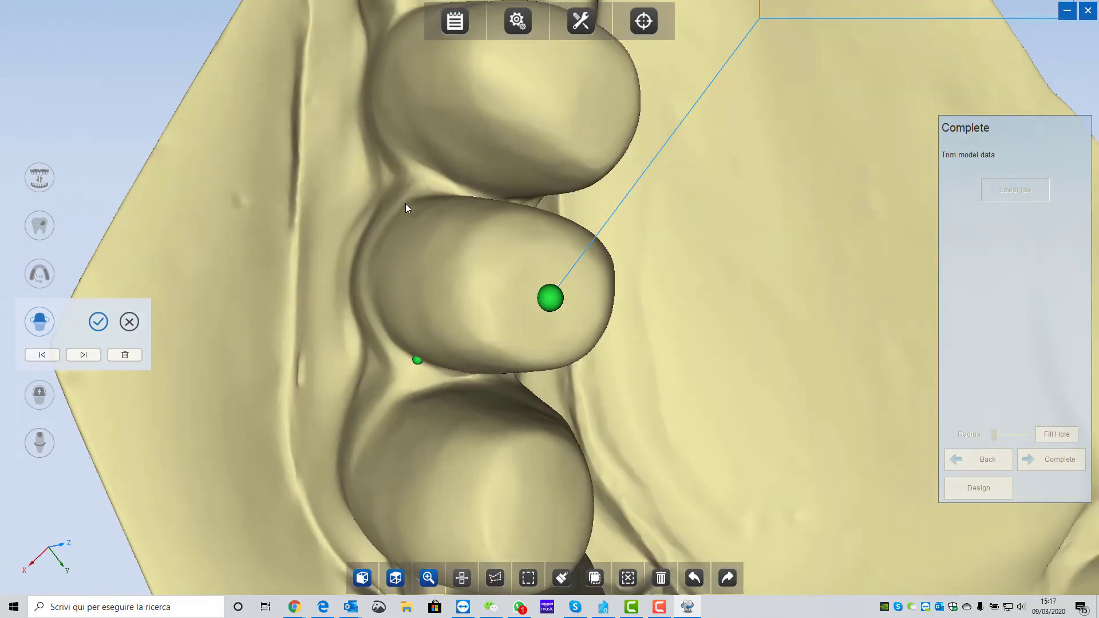
{"action": "left_click", "coordinate": [399, 208]}
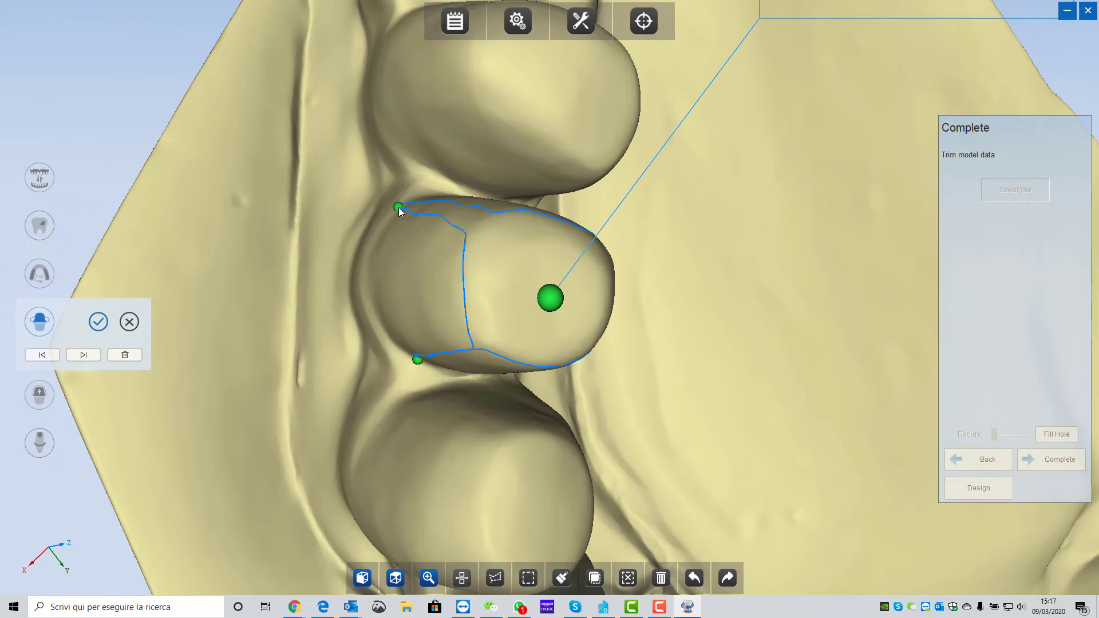
{"action": "left_click", "coordinate": [367, 273]}
{"action": "left_click", "coordinate": [383, 327]}
{"action": "left_click", "coordinate": [367, 296]}
{"action": "left_click", "coordinate": [377, 232]}
Add margin points along tooth 44's upper edge, removing the dip in the curve.
{"action": "mouse_move", "coordinate": [374, 314]}
{"action": "right_mouse_down"}
{"action": "mouse_move", "coordinate": [421, 301]}
{"action": "mouse_move", "coordinate": [512, 173]}
{"action": "right_mouse_up"}
{"action": "left_click", "coordinate": [511, 172]}
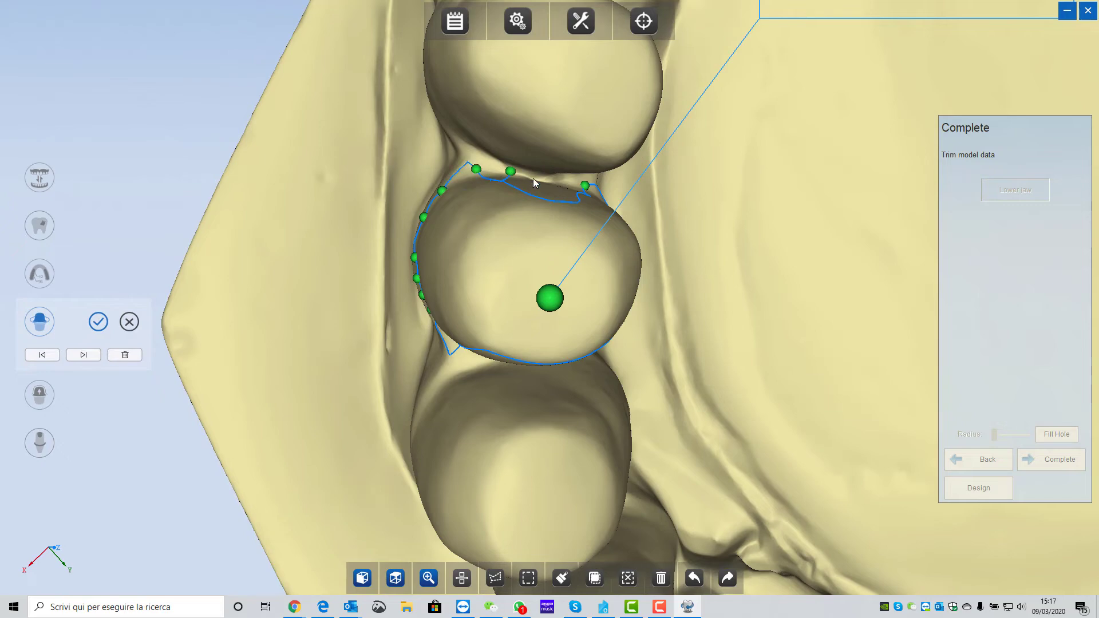
{"action": "left_click", "coordinate": [488, 168]}
{"action": "left_click", "coordinate": [462, 172]}
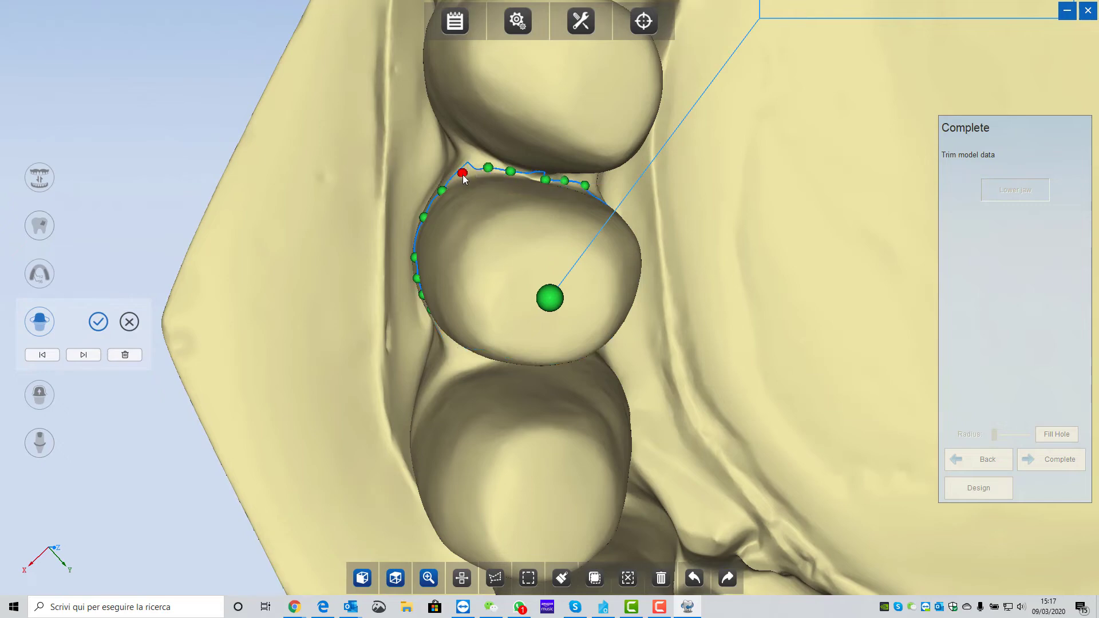
{"action": "left_click", "coordinate": [547, 181]}
Trace margin points along the far side of tooth 44, straightening the wavy curve.
{"action": "mouse_move", "coordinate": [546, 181]}
{"action": "right_mouse_down"}
{"action": "mouse_move", "coordinate": [654, 417]}
{"action": "mouse_move", "coordinate": [572, 417]}
{"action": "mouse_move", "coordinate": [706, 418]}
{"action": "mouse_move", "coordinate": [826, 346]}
{"action": "right_mouse_up"}
{"action": "left_click", "coordinate": [654, 417]}
{"action": "left_click", "coordinate": [830, 339]}
{"action": "left_click", "coordinate": [826, 366]}
{"action": "left_click", "coordinate": [774, 421]}
Add margin points across the front of tooth 44's base to close the curve.
{"action": "mouse_move", "coordinate": [819, 305]}
{"action": "right_mouse_down"}
{"action": "mouse_move", "coordinate": [803, 291]}
{"action": "mouse_move", "coordinate": [630, 355]}
{"action": "right_mouse_up"}
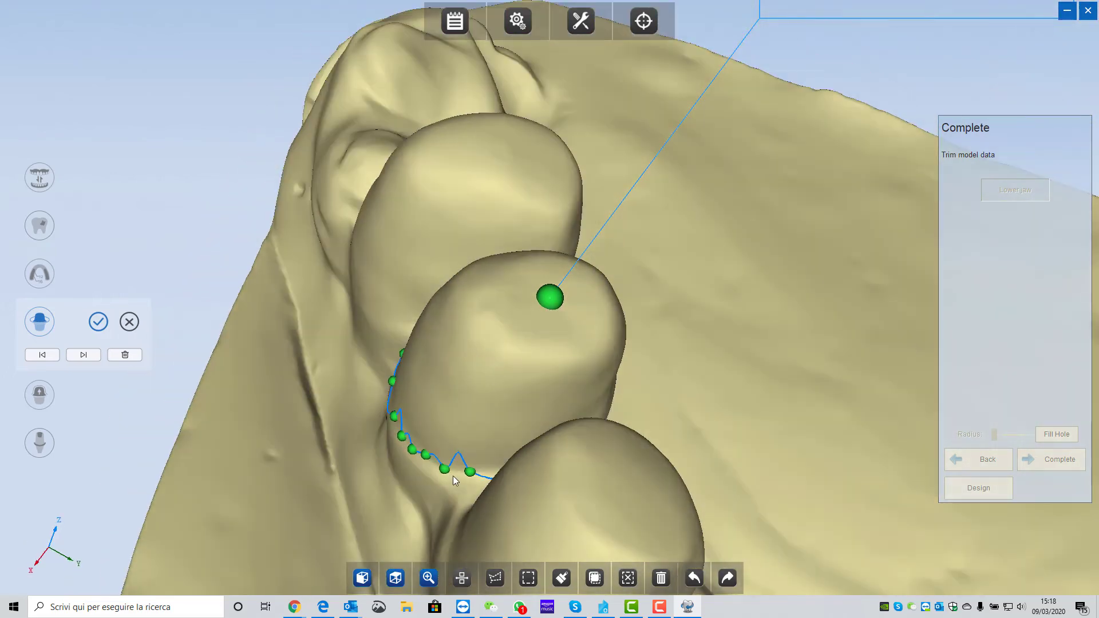
{"action": "right_click_drag", "start_coordinate": [429, 460], "coordinate": [547, 352]}
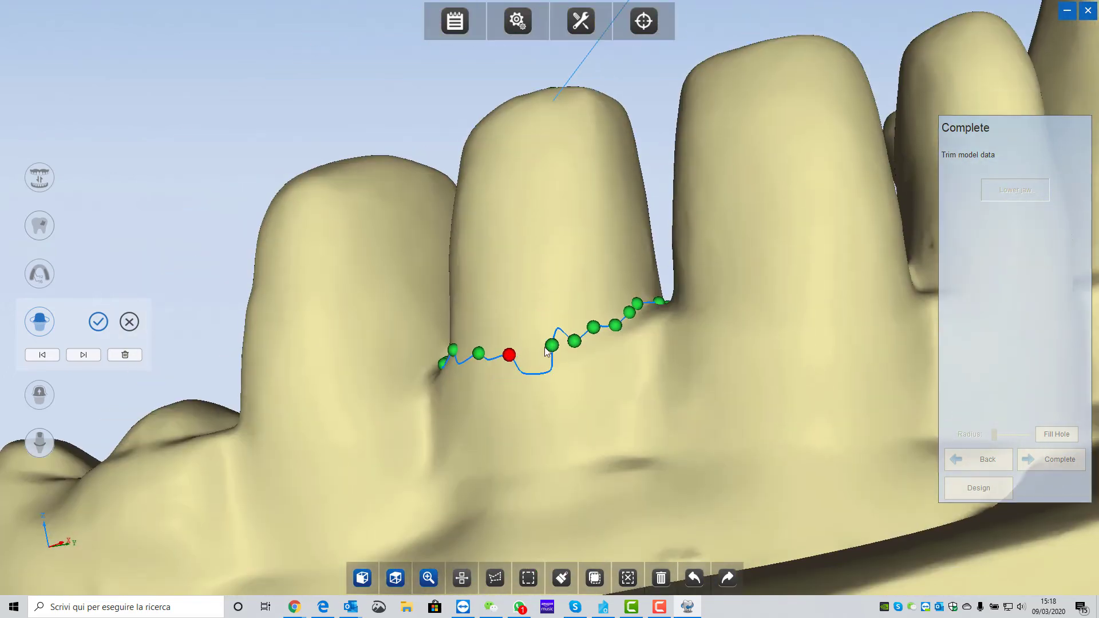
{"action": "left_click", "coordinate": [546, 352]}
{"action": "left_click", "coordinate": [595, 343]}
{"action": "mouse_move", "coordinate": [596, 344]}
{"action": "right_mouse_down"}
{"action": "mouse_move", "coordinate": [614, 394]}
{"action": "mouse_move", "coordinate": [553, 378]}
{"action": "mouse_move", "coordinate": [570, 395]}
{"action": "right_mouse_up"}
{"action": "left_click", "coordinate": [552, 378]}
{"action": "left_click", "coordinate": [521, 391]}
{"action": "mouse_move", "coordinate": [662, 342]}
{"action": "right_mouse_down"}
{"action": "mouse_move", "coordinate": [482, 452]}
{"action": "mouse_move", "coordinate": [486, 444]}
{"action": "mouse_move", "coordinate": [459, 445]}
{"action": "mouse_move", "coordinate": [606, 452]}
{"action": "mouse_move", "coordinate": [771, 403]}
{"action": "mouse_move", "coordinate": [583, 389]}
{"action": "mouse_move", "coordinate": [472, 427]}
{"action": "mouse_move", "coordinate": [648, 356]}
{"action": "mouse_move", "coordinate": [555, 303]}
{"action": "mouse_move", "coordinate": [831, 408]}
{"action": "right_mouse_up"}
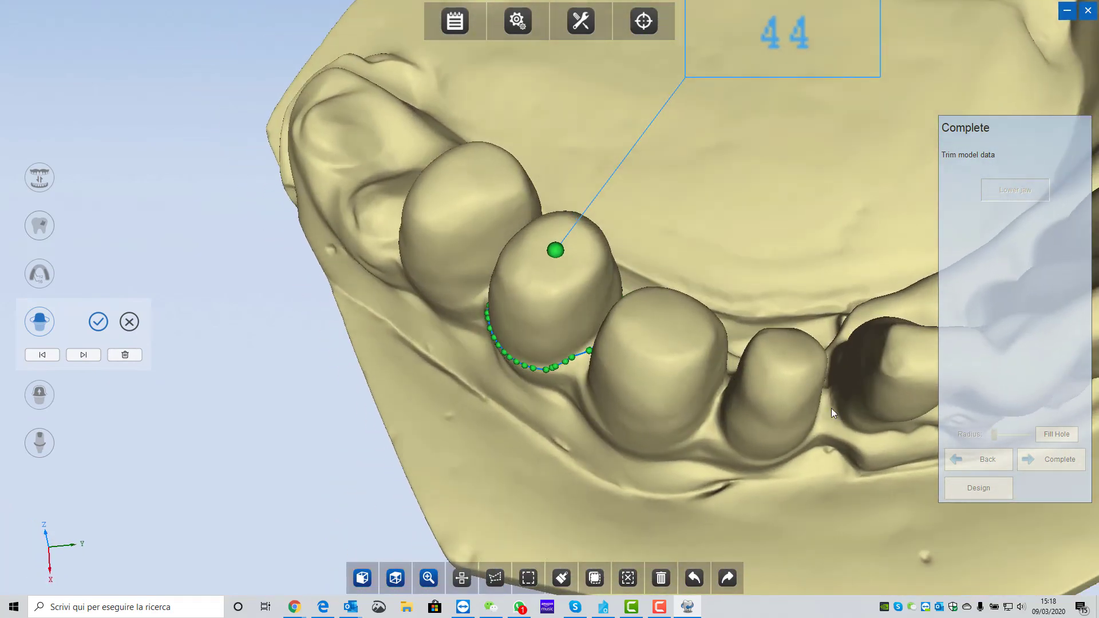
Accept the tooth 44 margin line and complete the scan, returning to order 114.
{"action": "left_click", "coordinate": [99, 323]}
{"action": "mouse_move", "coordinate": [480, 322]}
{"action": "right_mouse_down"}
{"action": "mouse_move", "coordinate": [661, 461]}
{"action": "mouse_move", "coordinate": [467, 468]}
{"action": "mouse_move", "coordinate": [786, 505]}
{"action": "mouse_move", "coordinate": [503, 459]}
{"action": "mouse_move", "coordinate": [699, 461]}
{"action": "right_mouse_up"}
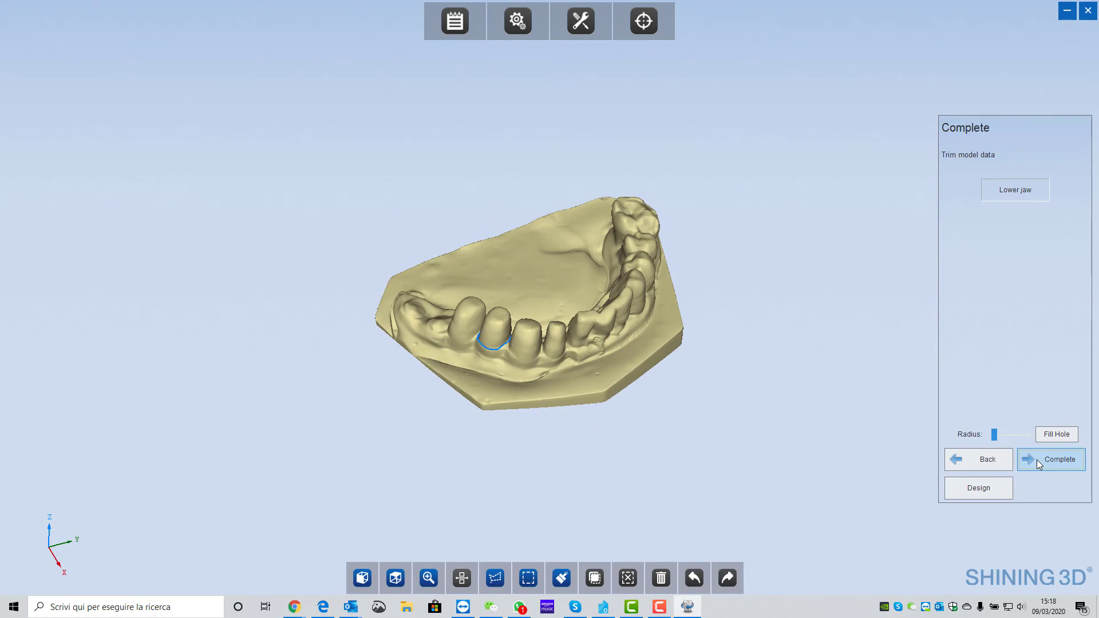
{"action": "left_click", "coordinate": [1041, 463]}
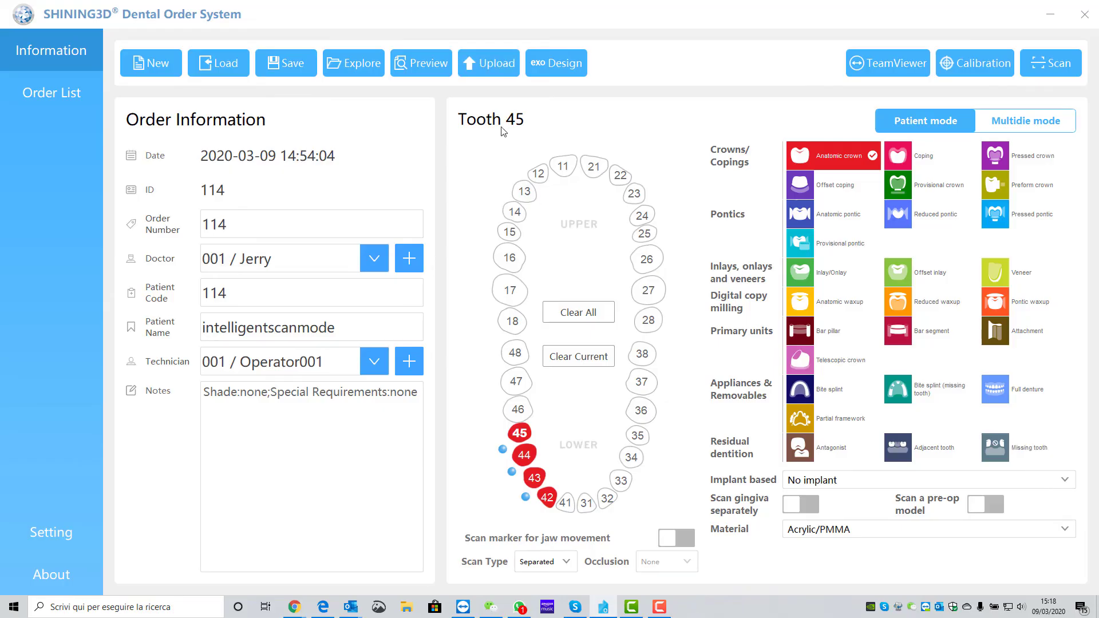
Review order 114's folder for the lower-jaw STL and tooth 44 margin XYZ files, then close it.
{"action": "left_click", "coordinate": [347, 66]}
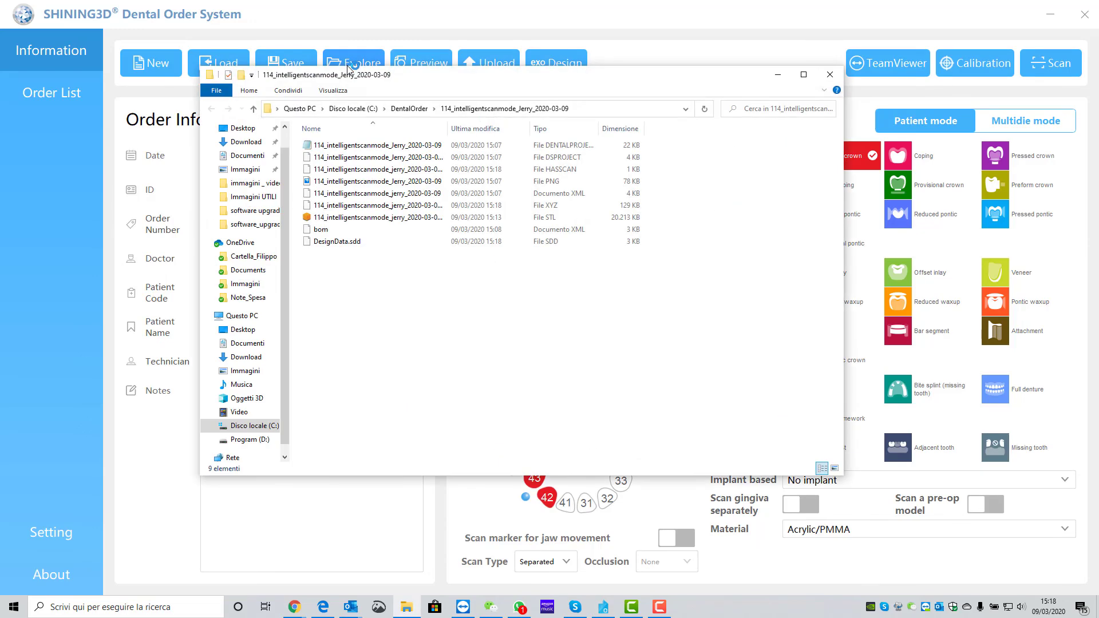
{"action": "left_click", "coordinate": [348, 220]}
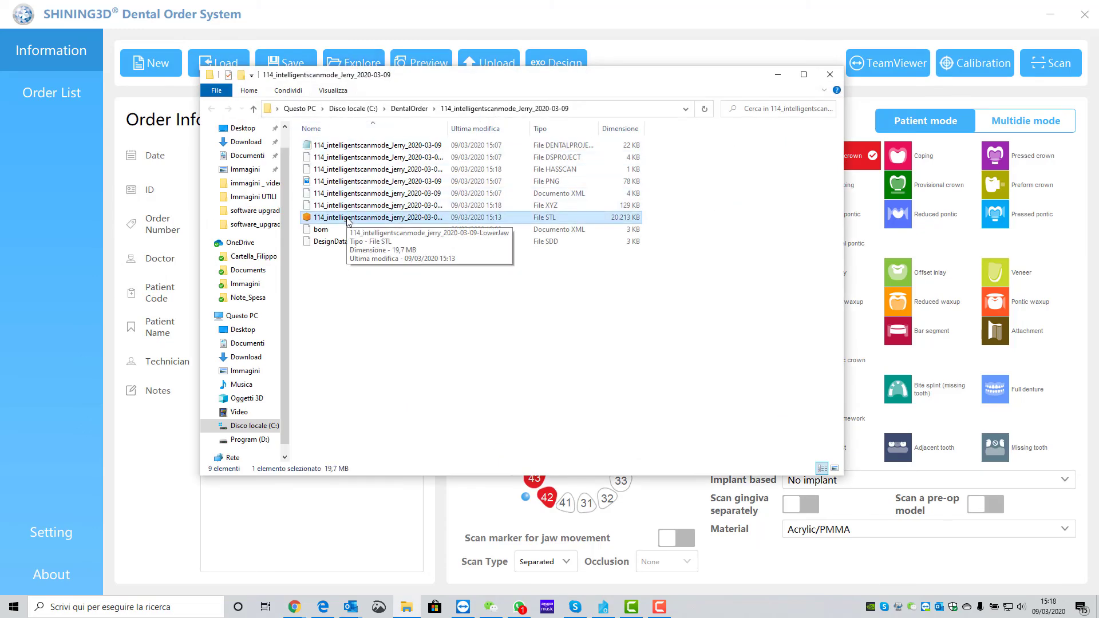
{"action": "left_click", "coordinate": [389, 181]}
{"action": "left_click_drag", "start_coordinate": [448, 128], "coordinate": [536, 132]}
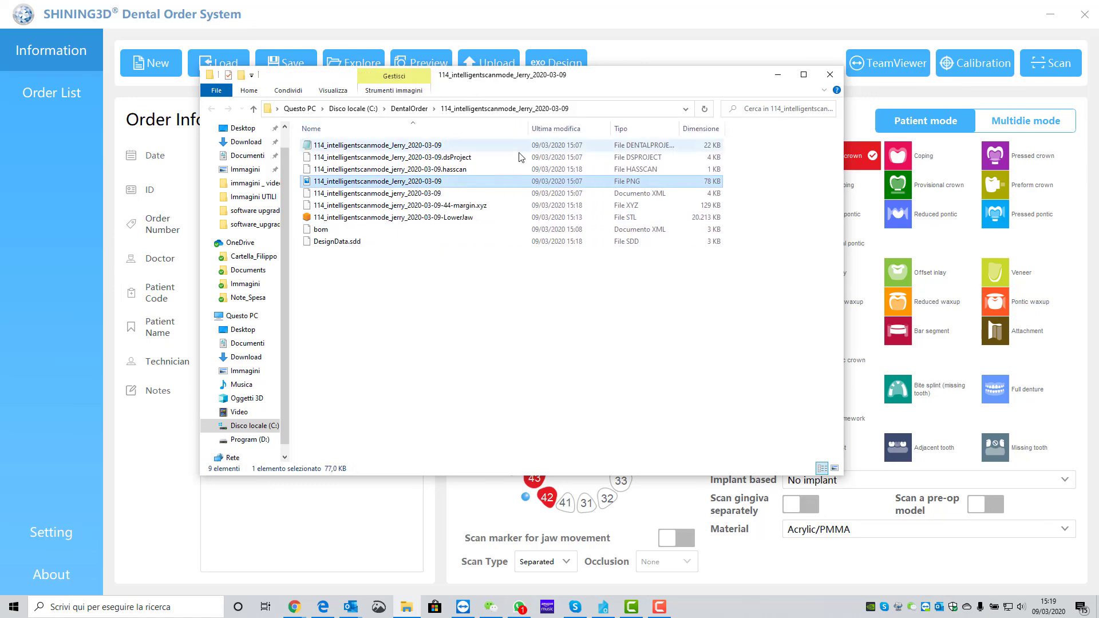
{"action": "left_click", "coordinate": [478, 207]}
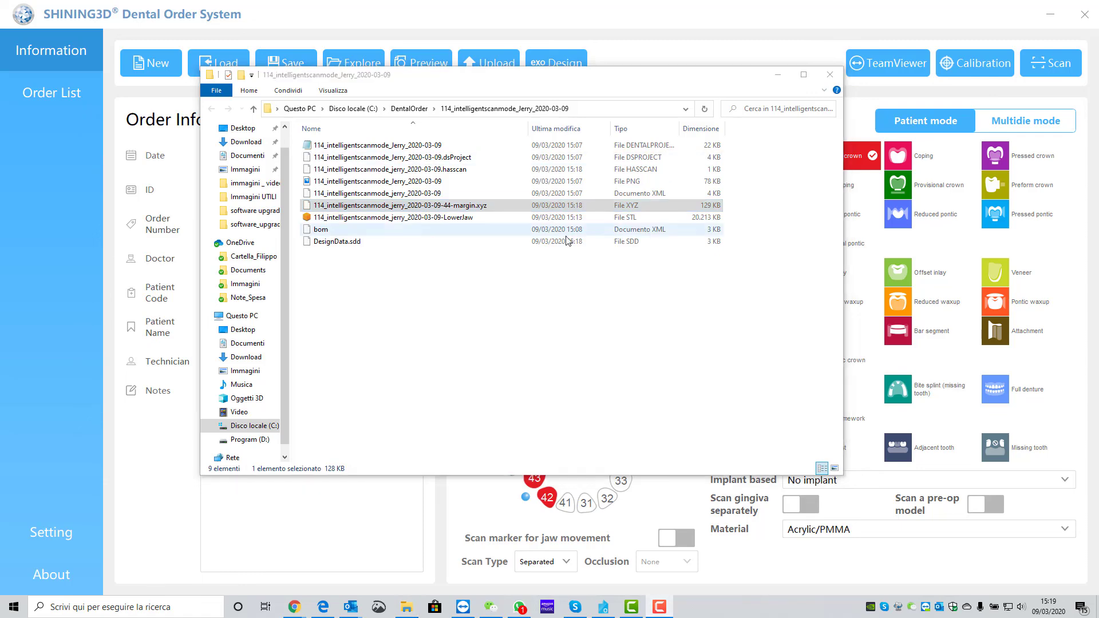
{"action": "left_click", "coordinate": [830, 75]}
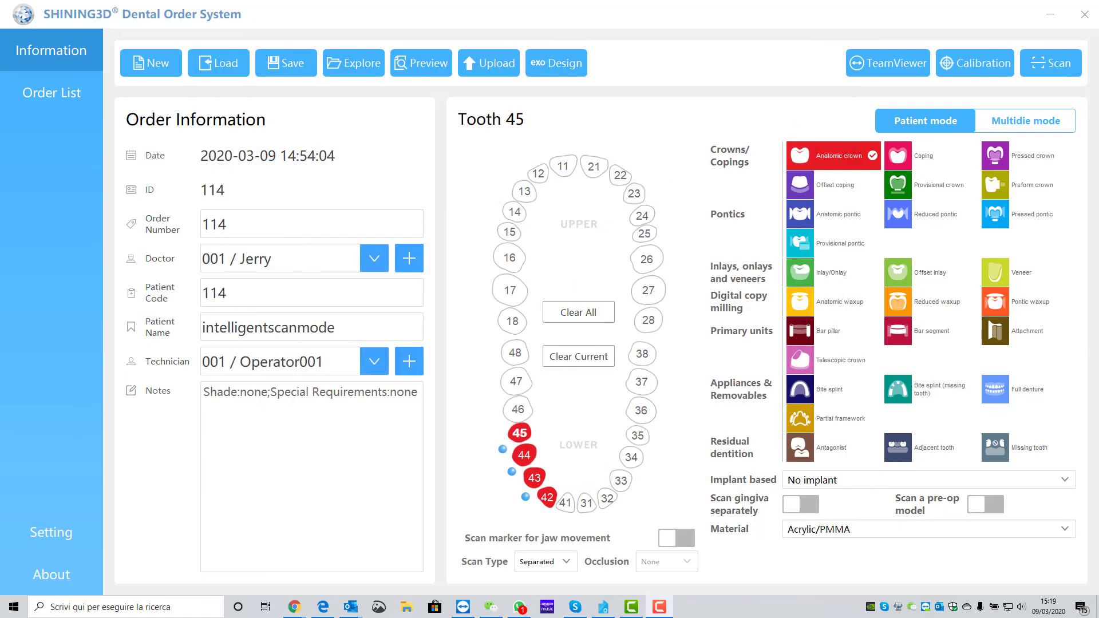